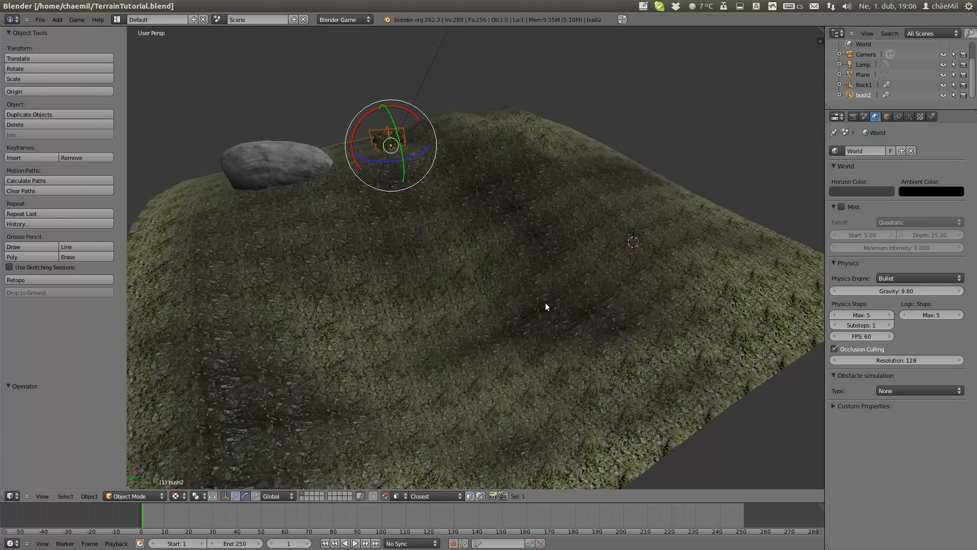
Step: Select the terrain plane and show its object properties
right_click(546, 302)
click(954, 117)
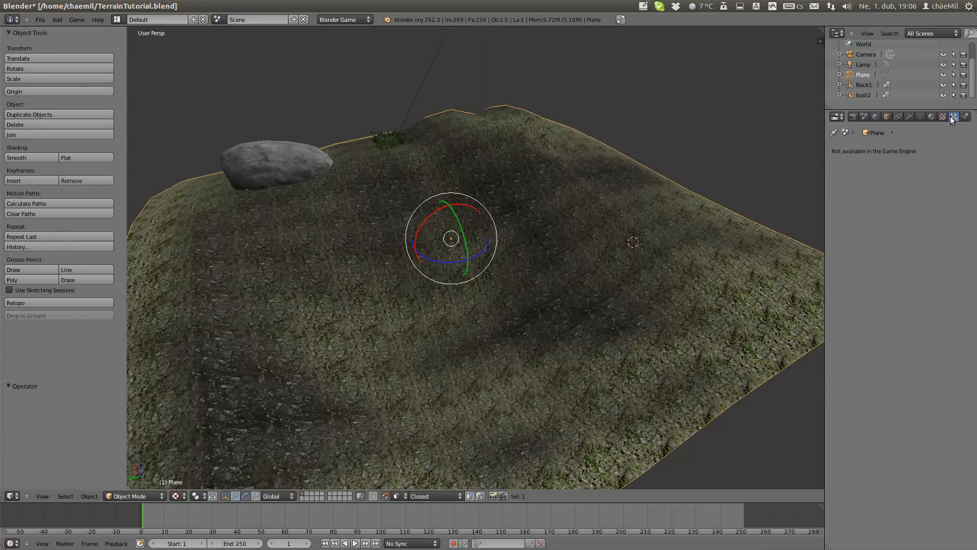
click(887, 116)
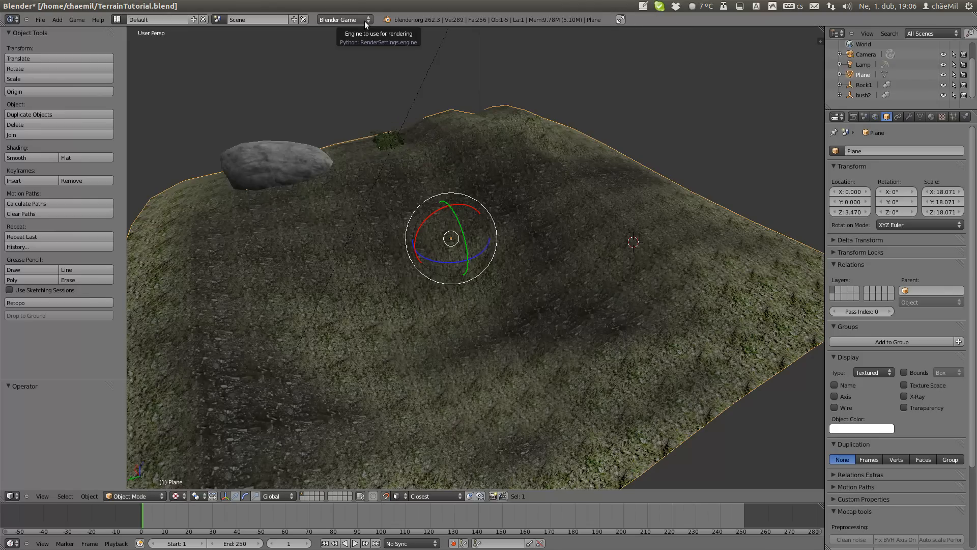
Step: Examine the bush2 and Rock1 group instances on the terrain up close, framing each one in turn
mouse_move(401, 187)
middle_down()
mouse_move(509, 188)
mouse_move(400, 185)
mouse_move(315, 218)
mouse_move(438, 191)
mouse_move(386, 185)
middle_up()
right_click(387, 185)
key(KP_Decimal)
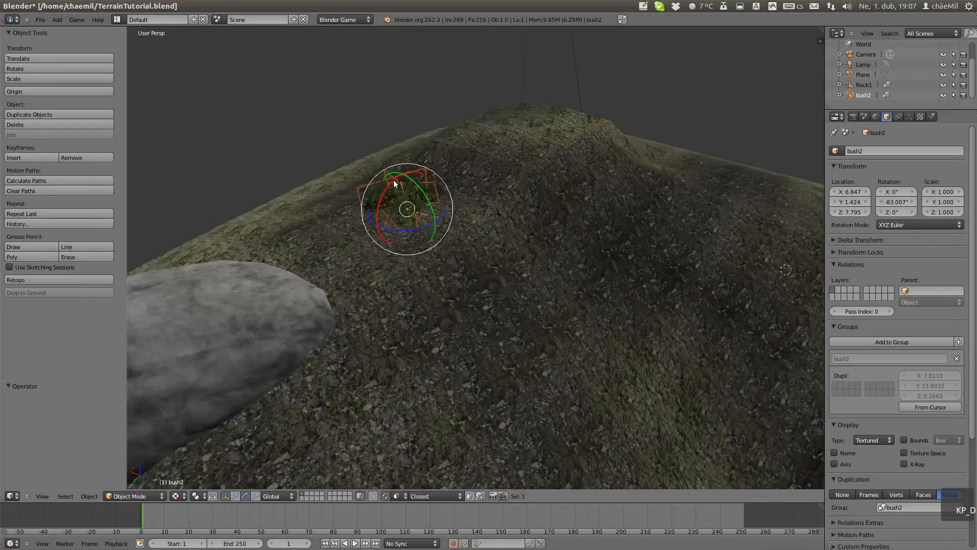
scroll(527, 262, down, 4)
right_click(349, 257)
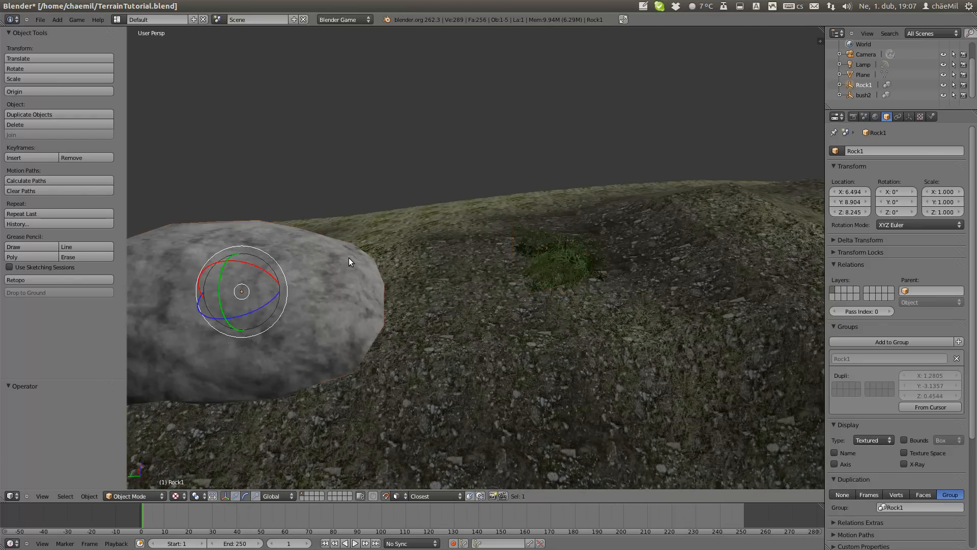
key(KP_Decimal)
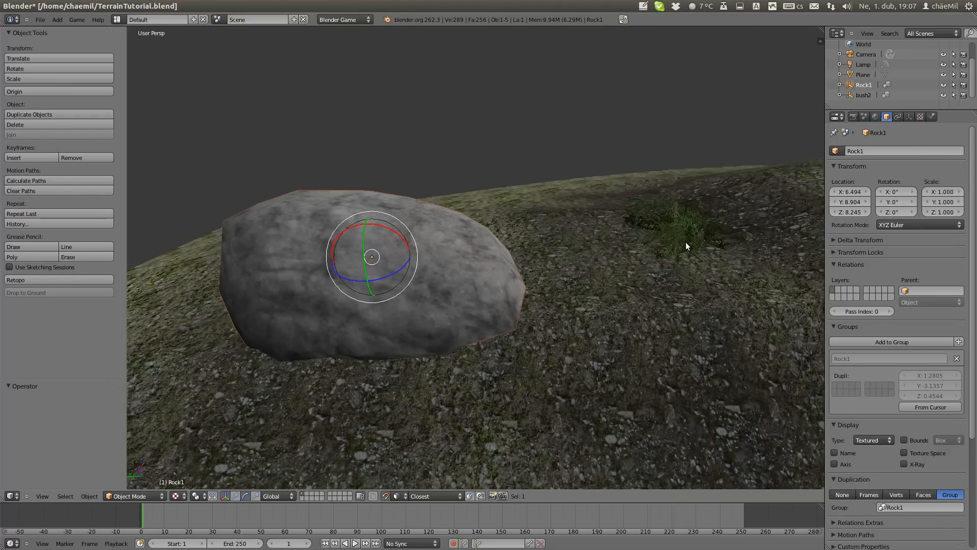
middle_drag(698, 236, 593, 237)
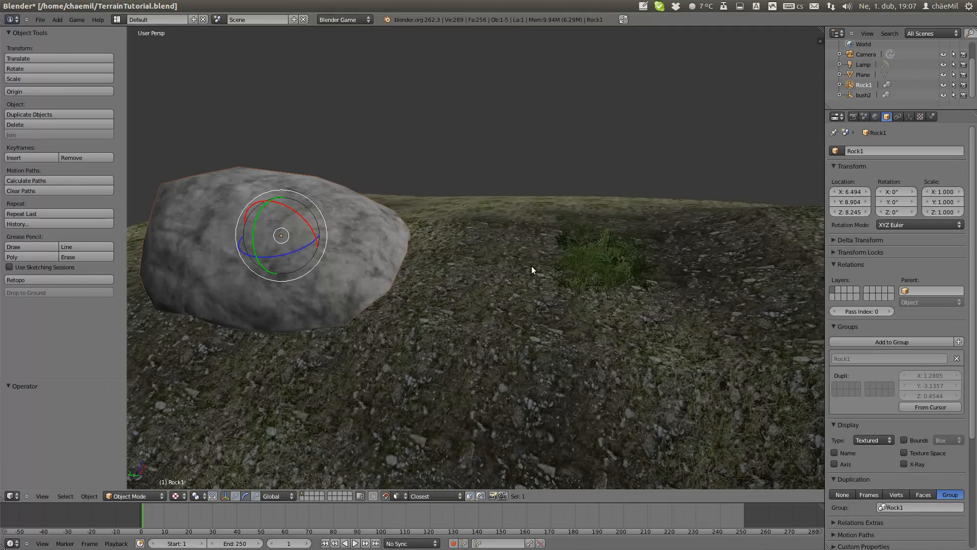
middle_drag(533, 265, 568, 270)
right_click(593, 246)
key(KP_Decimal)
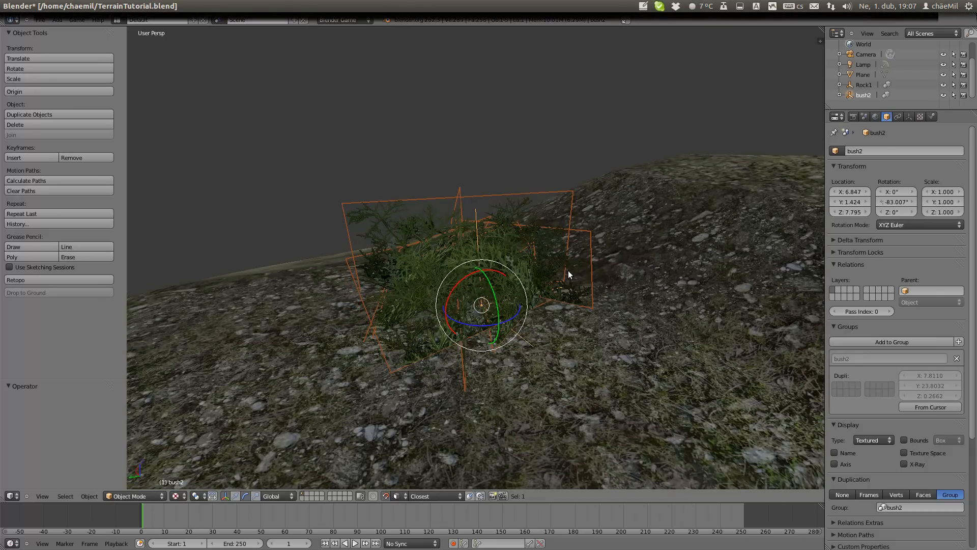
Step: Open the recently used file stromy2.blend
click(39, 20)
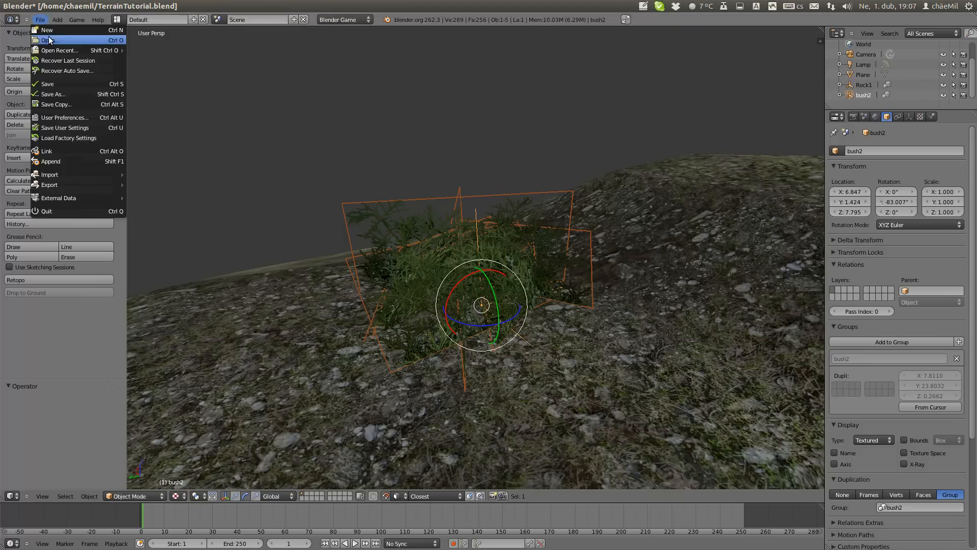
click(40, 20)
mouse_move(53, 51)
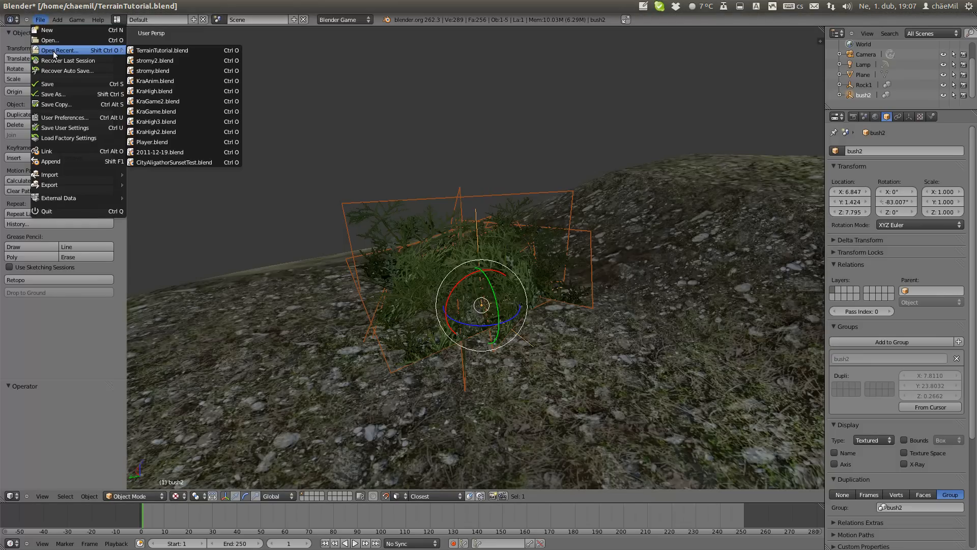
click(170, 60)
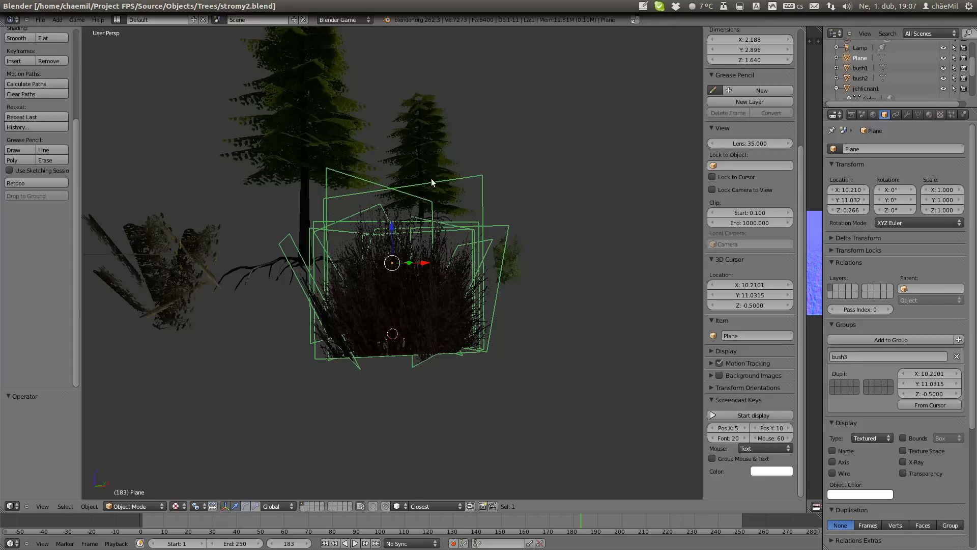
Step: Select the original bush2 object among the trees and bushes and examine its shape from several sides
shift+middle_drag(383, 169, 122, 174)
scroll(204, 172, down, 3)
right_click(599, 160)
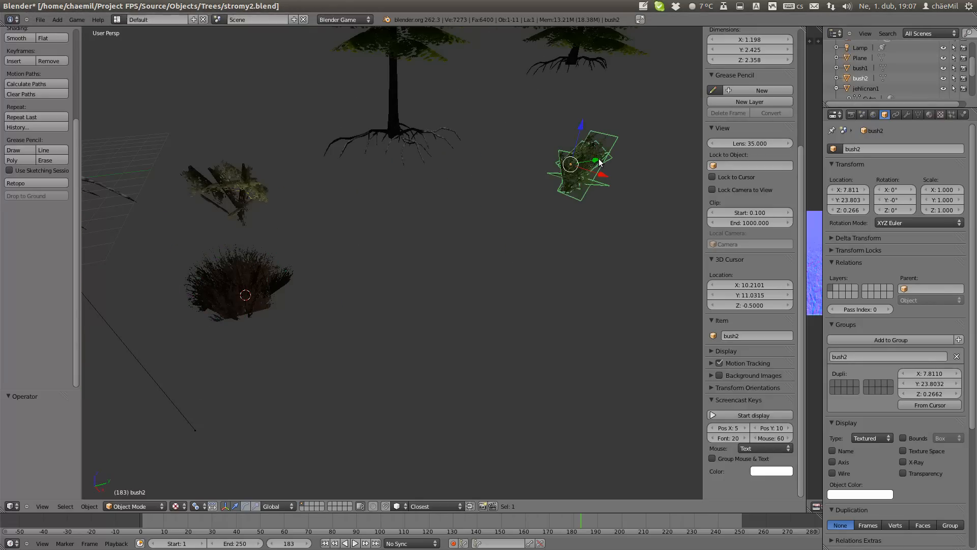
key(KP_Decimal)
middle_drag(521, 208, 580, 202)
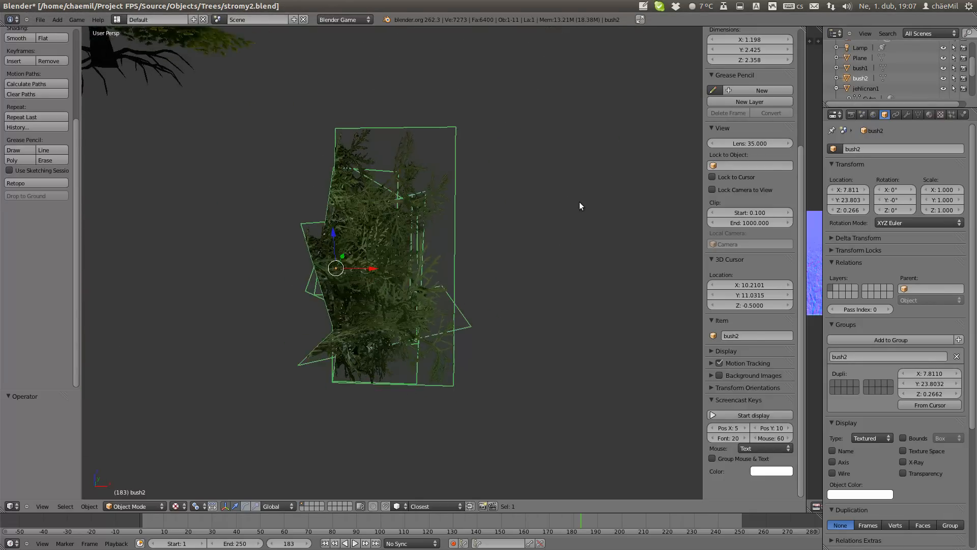
scroll(579, 201, down, 3)
middle_drag(493, 218, 554, 229)
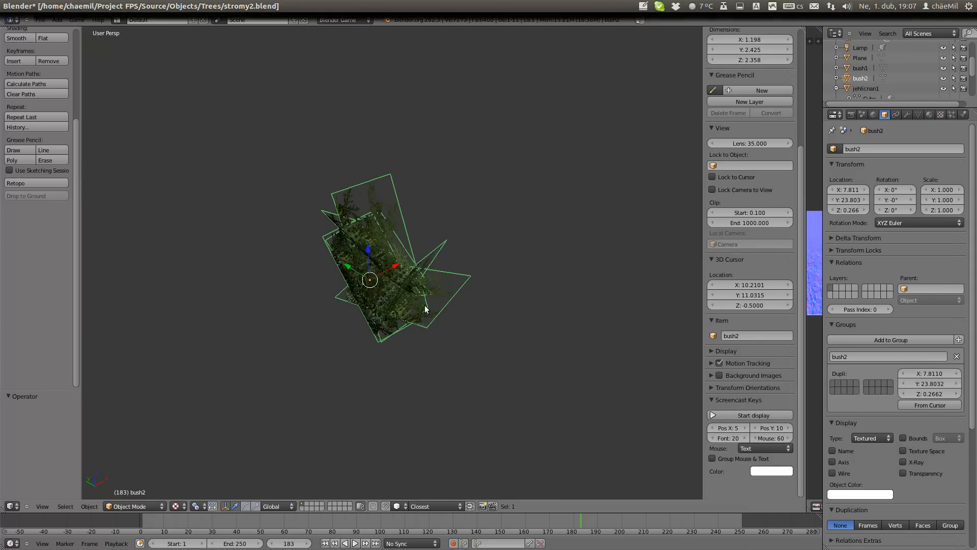
middle_drag(426, 308, 375, 253)
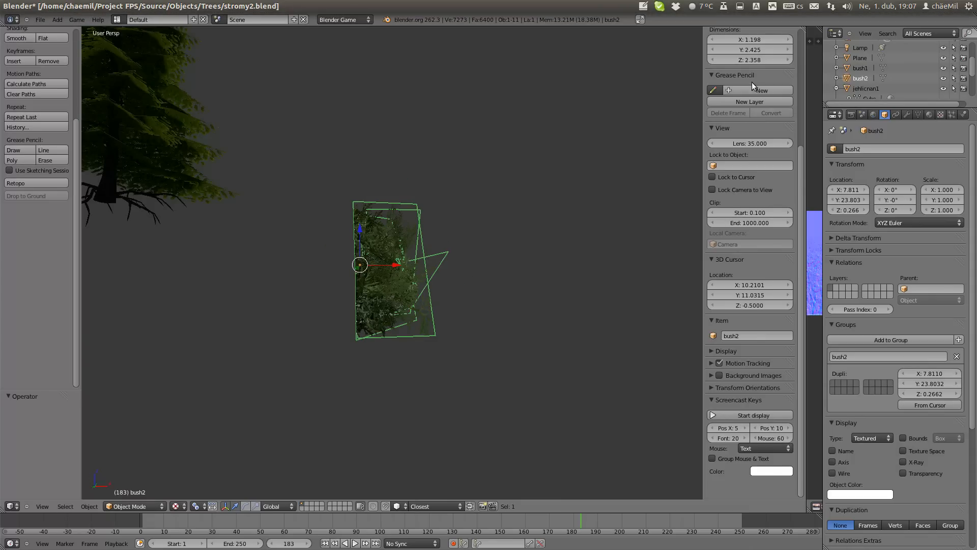
Step: Examine how bush2's mesh is built from planes, comparing Edit Mode and Object Mode from several angles
key(Tab)
key(Tab)
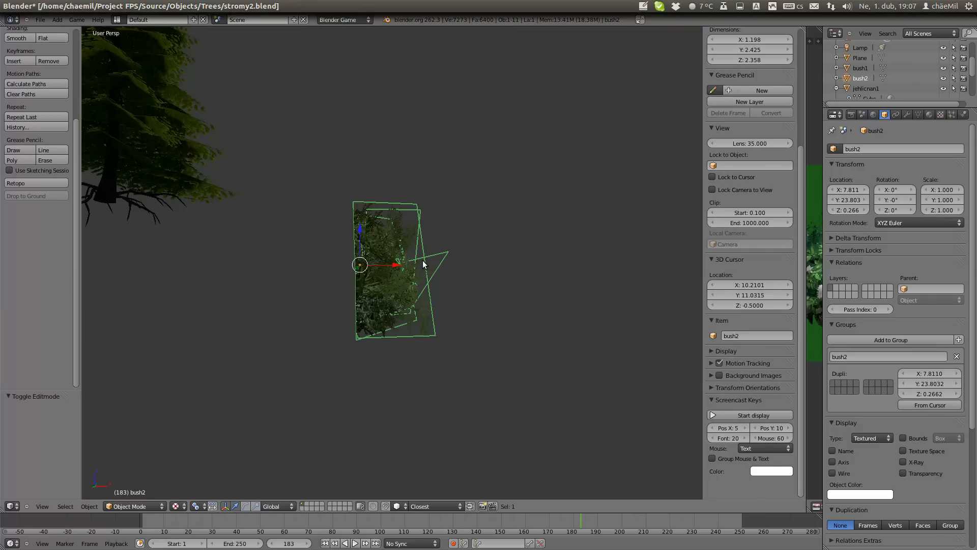
key(Tab)
middle_drag(423, 264, 547, 274)
middle_drag(462, 273, 301, 226)
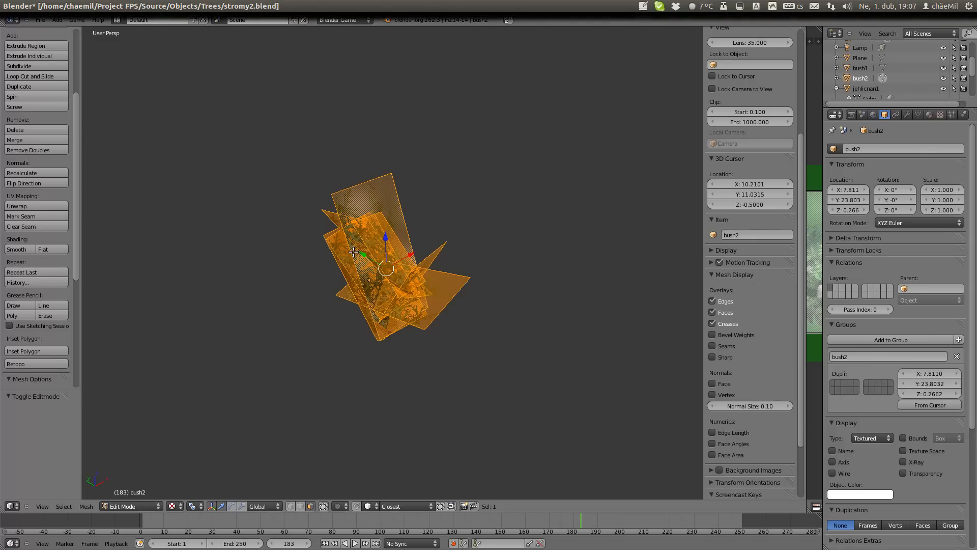
key(Tab)
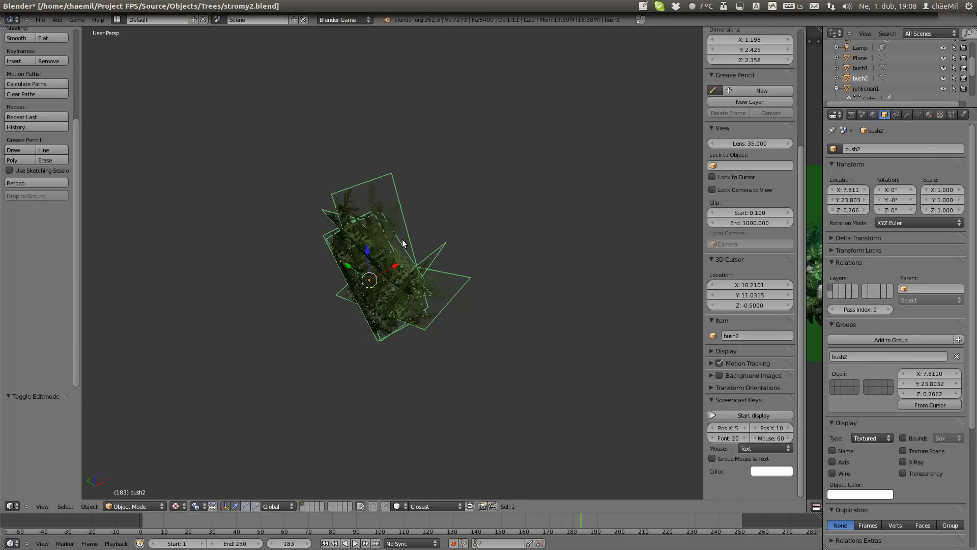
scroll(436, 255, up, 5)
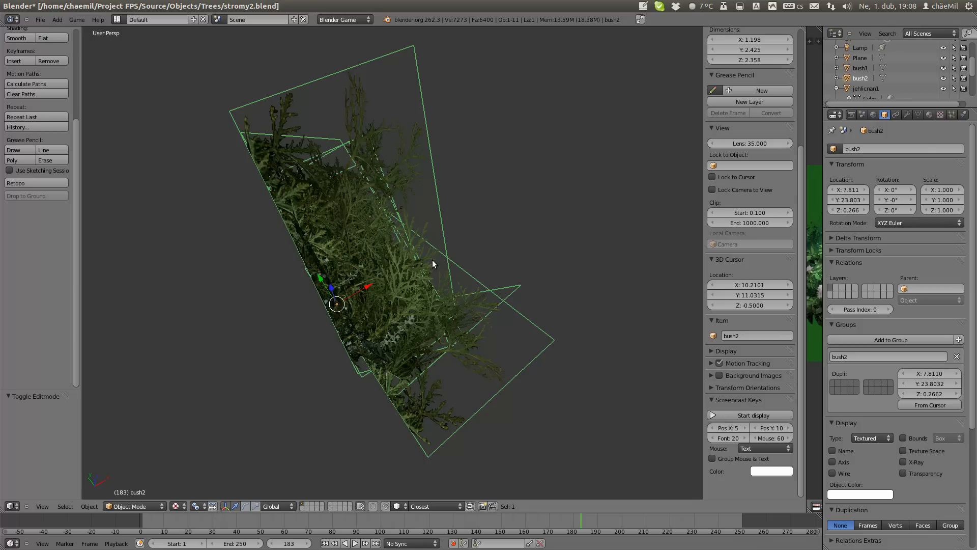
middle_drag(434, 277, 429, 205)
key(Tab)
key(Tab)
middle_drag(398, 245, 626, 255)
scroll(413, 249, down, 5)
scroll(549, 228, up, 4)
middle_drag(548, 228, 499, 224)
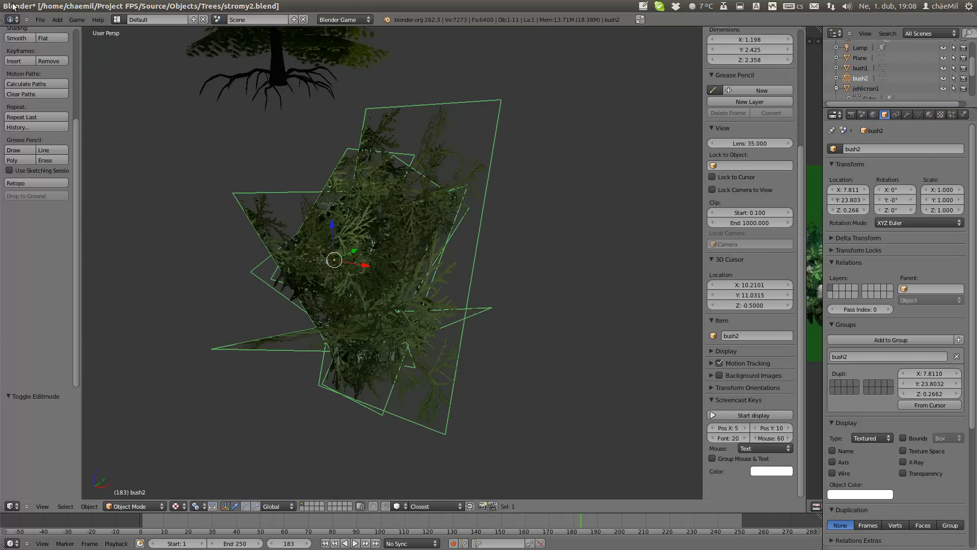
Step: Reopen the recently used file TerrainTutorial.blend and frame the selected bush2
click(40, 20)
mouse_move(58, 50)
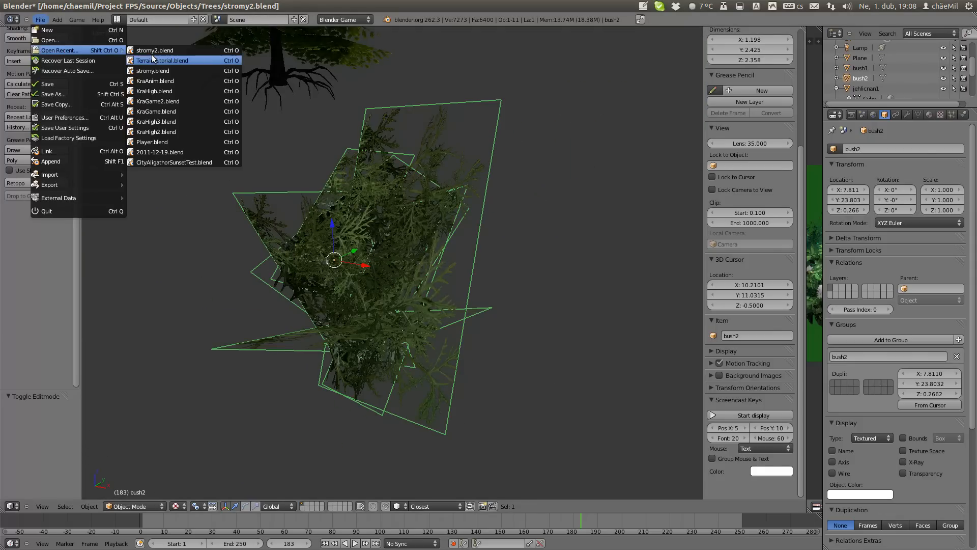
click(178, 61)
key(KP_Decimal)
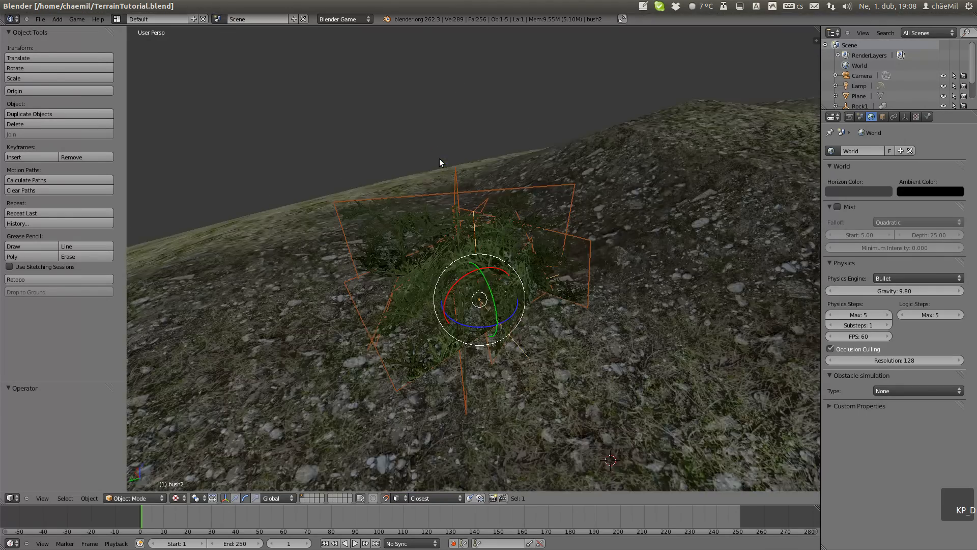
Step: Select Rock1 on the terrain and set the snap element to Volume
scroll(443, 173, down, 6)
middle_drag(500, 300, 484, 272)
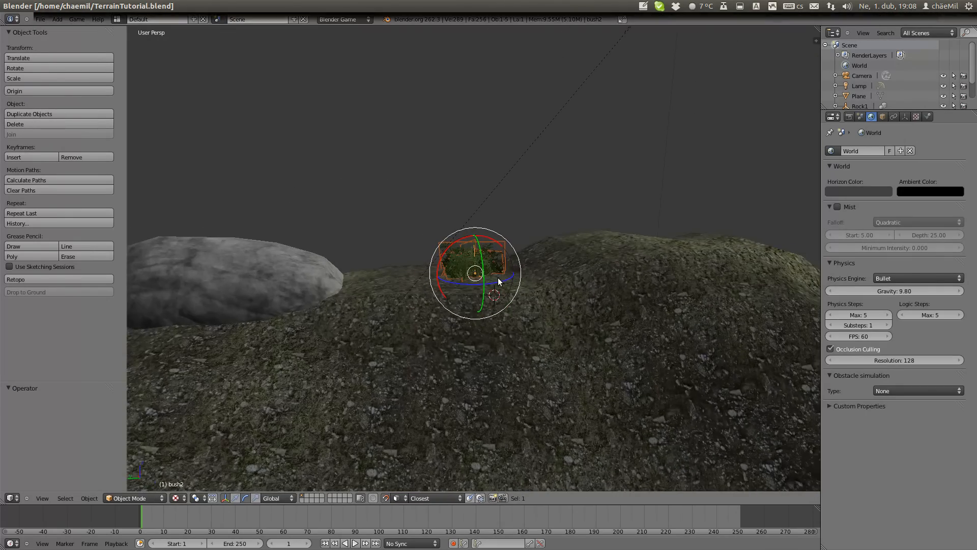
scroll(501, 270, up, 5)
middle_drag(508, 234, 567, 258)
scroll(512, 303, down, 5)
scroll(559, 263, down, 5)
scroll(566, 254, up, 5)
right_click(286, 218)
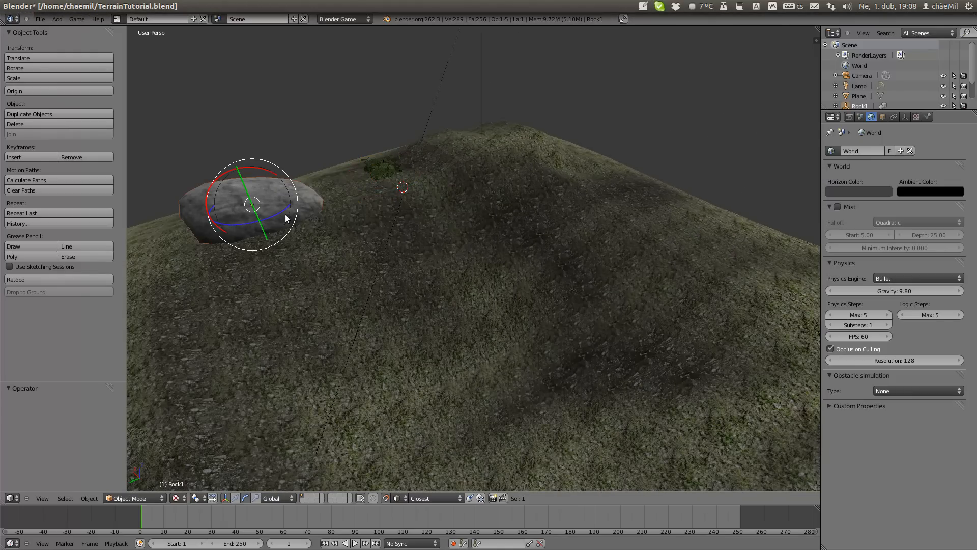
middle_drag(334, 230, 407, 247)
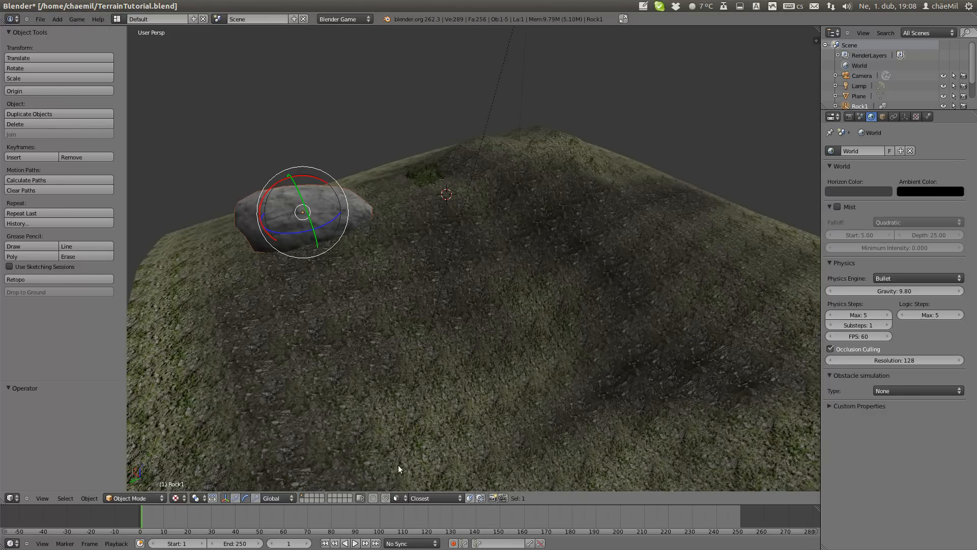
click(407, 497)
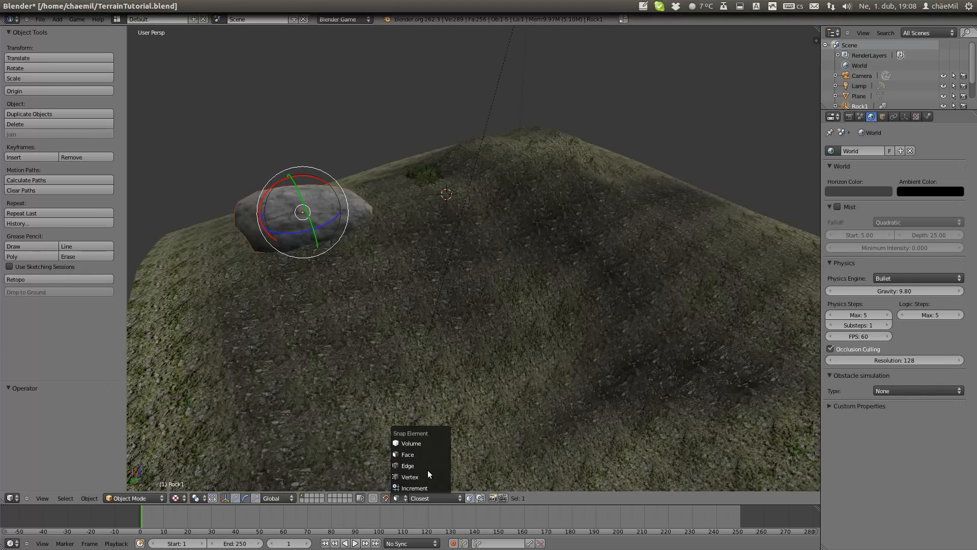
click(421, 444)
Step: Make a linked duplicate of Rock1 on the opposite slope, offset about X -10.18, Y -21.3, Z -2.58
middle_drag(361, 301, 464, 316)
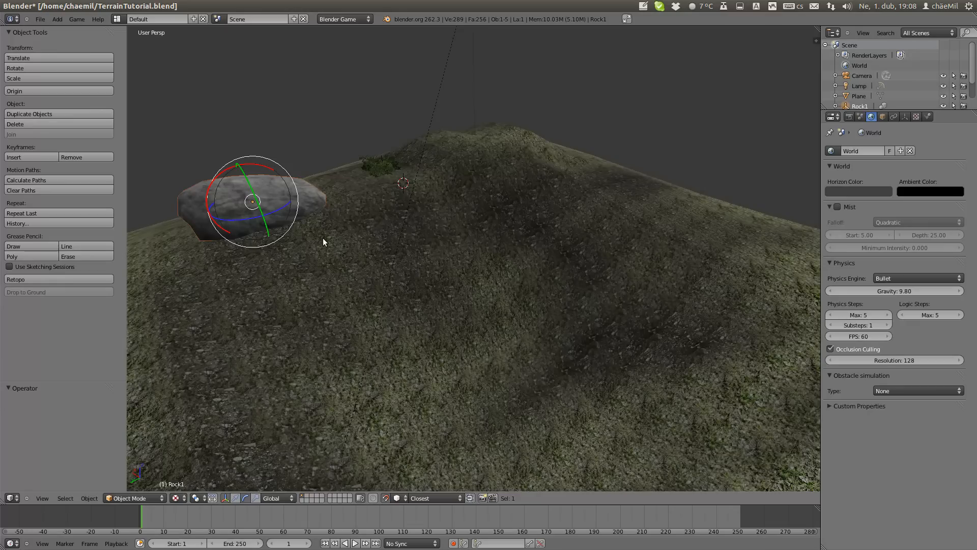
key(shift+d)
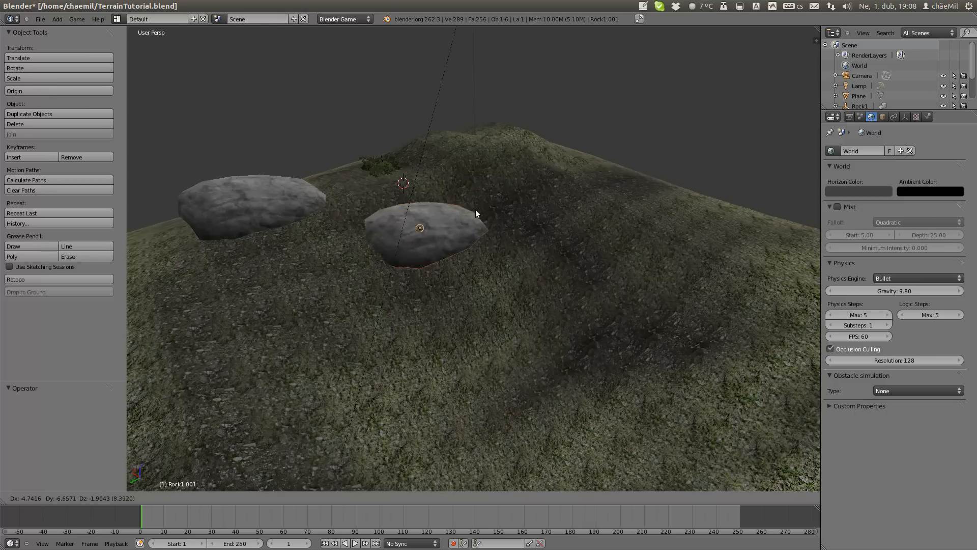
click(658, 191)
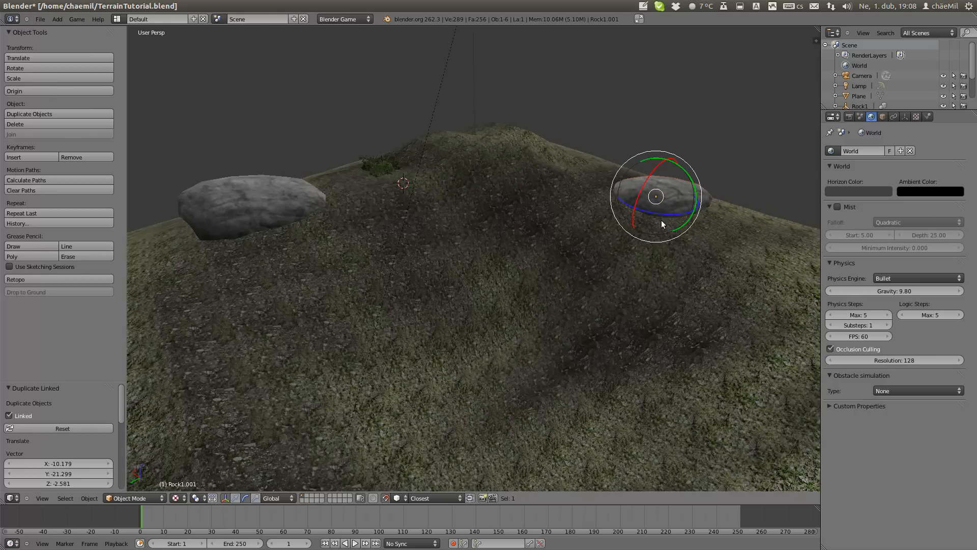
Step: Make a linked duplicate of the copied rock beside it, offset about X -5.95, Y 0.16, Z -0.34
middle_drag(601, 298, 614, 286)
key(alt+d)
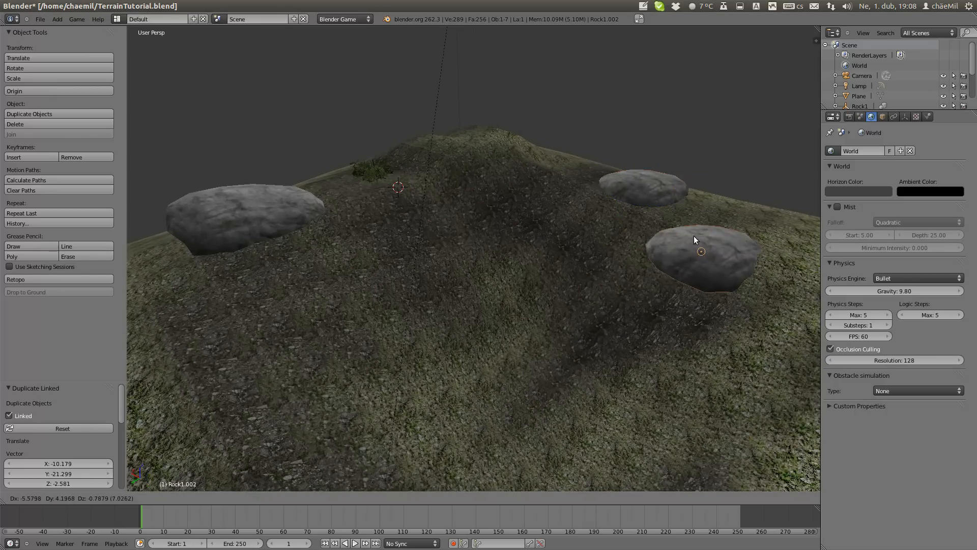
click(736, 225)
Step: Rotate the second rock copy 90° about Z, and adjust it freely about Z and by about -0.8° about X
key(KP_Decimal)
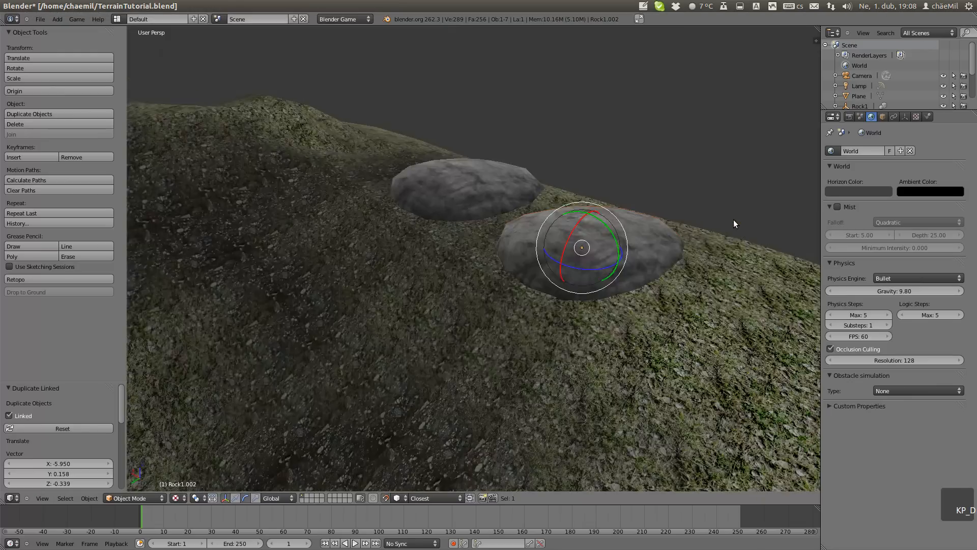
middle_drag(462, 284, 510, 297)
text(rz90)
click(436, 277)
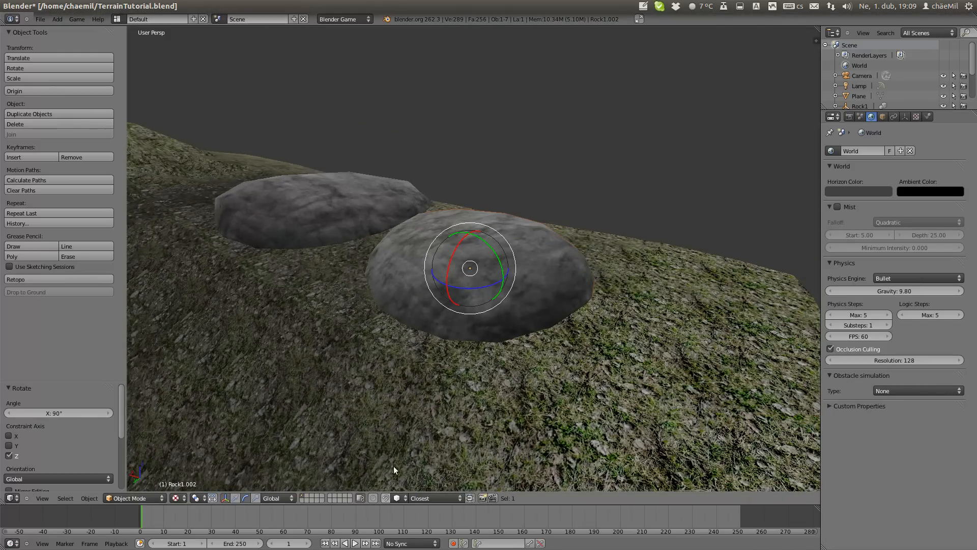
drag(474, 289, 512, 285)
mouse_move(455, 246)
mouse_down()
mouse_move(462, 233)
mouse_move(453, 246)
mouse_up()
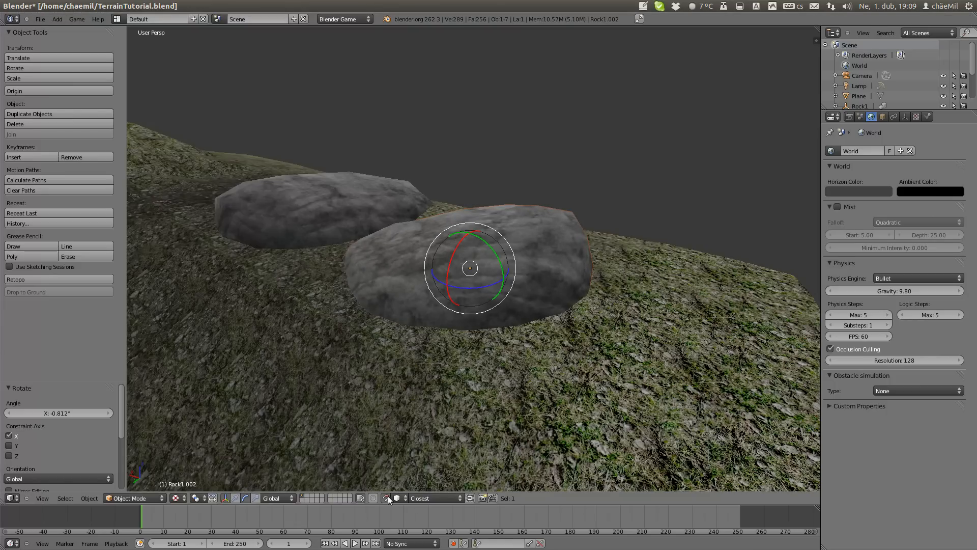
Step: Try rotating the second rock copy another 90° about the global Z axis, and undo that rotation
key(r)
key(z)
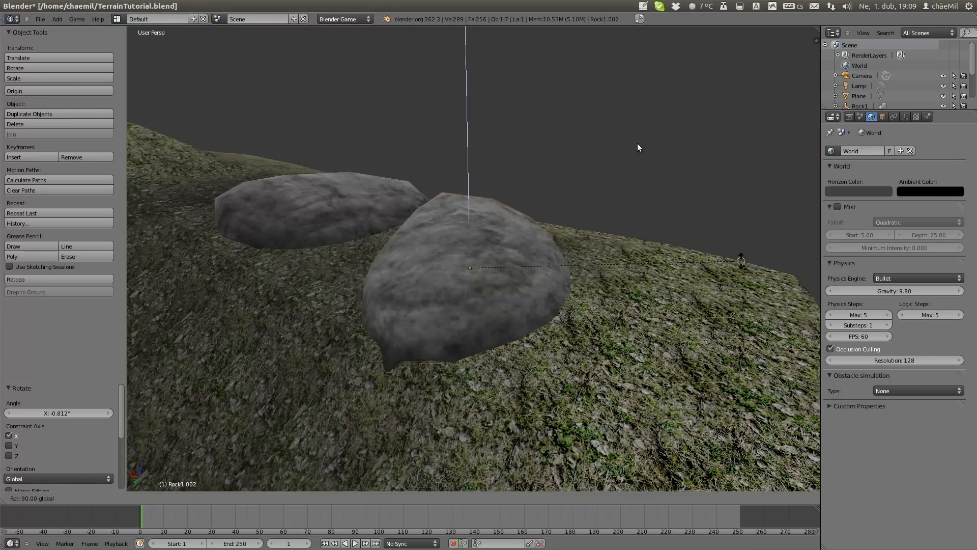
key(Return)
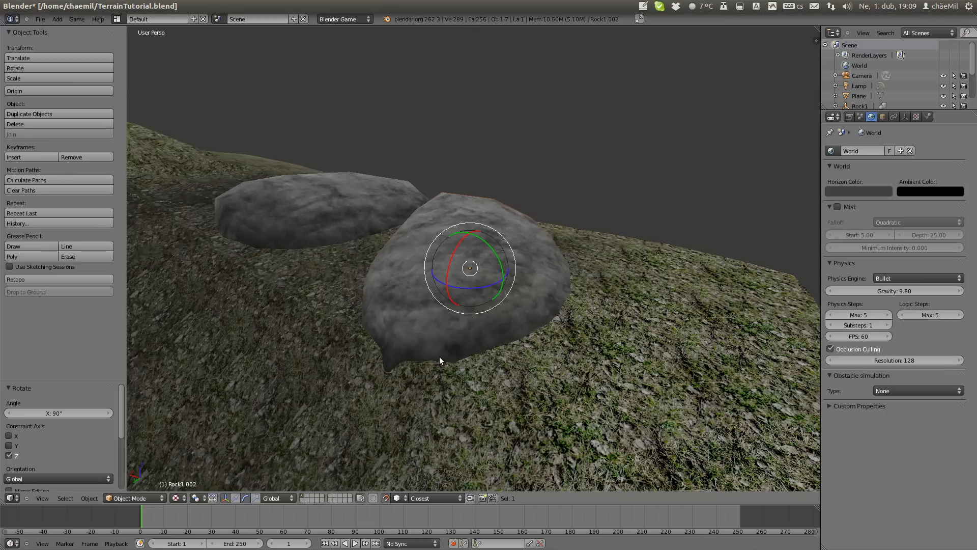
key(ctrl+z)
scroll(464, 295, down, 5)
shift+middle_drag(400, 320, 541, 291)
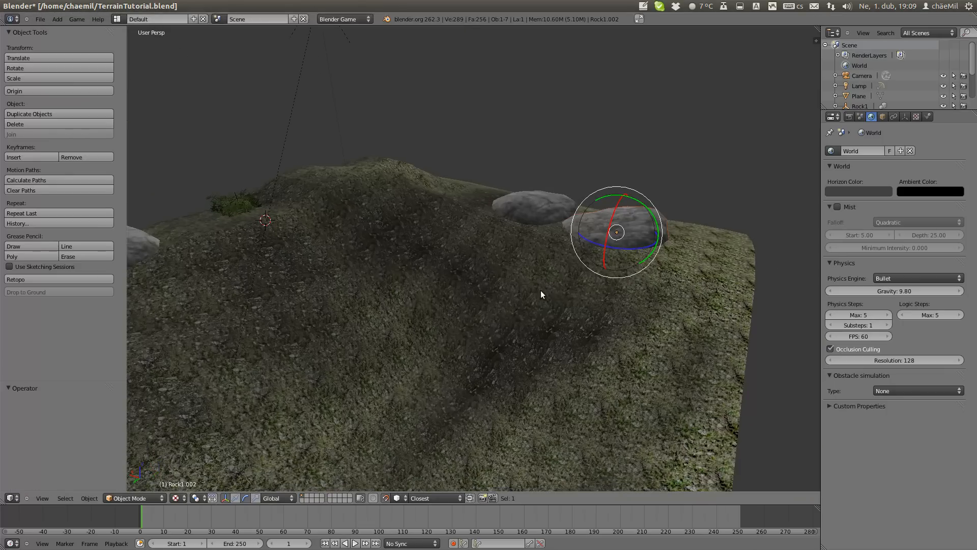
Step: Turn off snapping and rotate the second rock copy about 50.25° around the global Z axis
click(387, 497)
key(r)
key(z)
click(666, 250)
scroll(533, 275, down, 3)
shift+middle_drag(533, 275, 563, 250)
mouse_move(442, 233)
middle_down()
mouse_move(437, 245)
mouse_move(440, 224)
middle_up()
Step: Select the terrain plane, show its particle settings, and switch the render engine to Blender Render
right_click(357, 188)
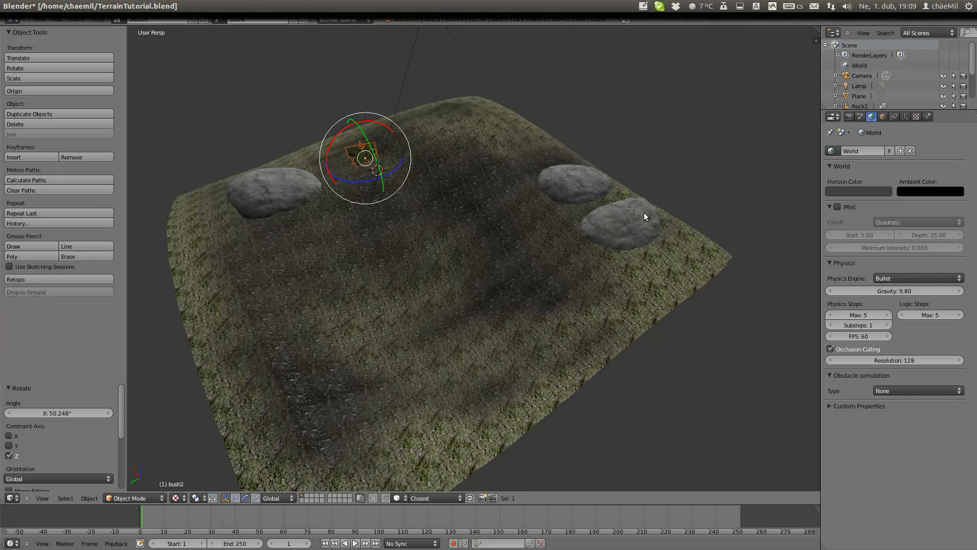
middle_drag(473, 252, 514, 224)
right_click(514, 225)
scroll(514, 224, up, 1)
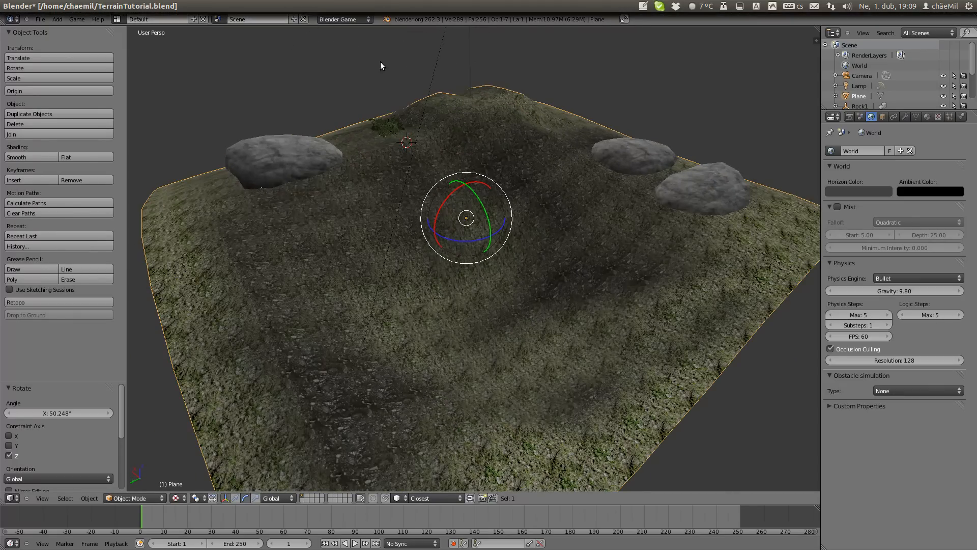
middle_drag(603, 142, 487, 139)
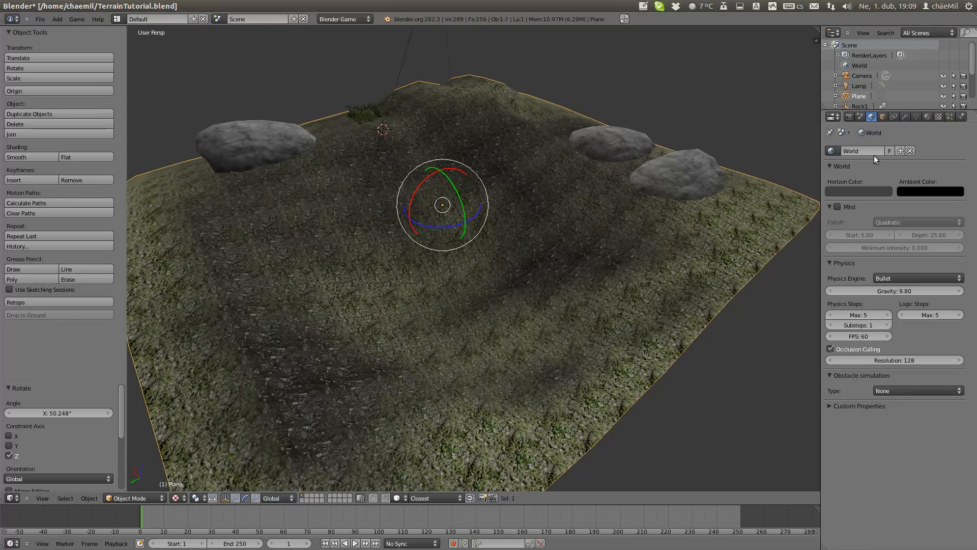
click(950, 117)
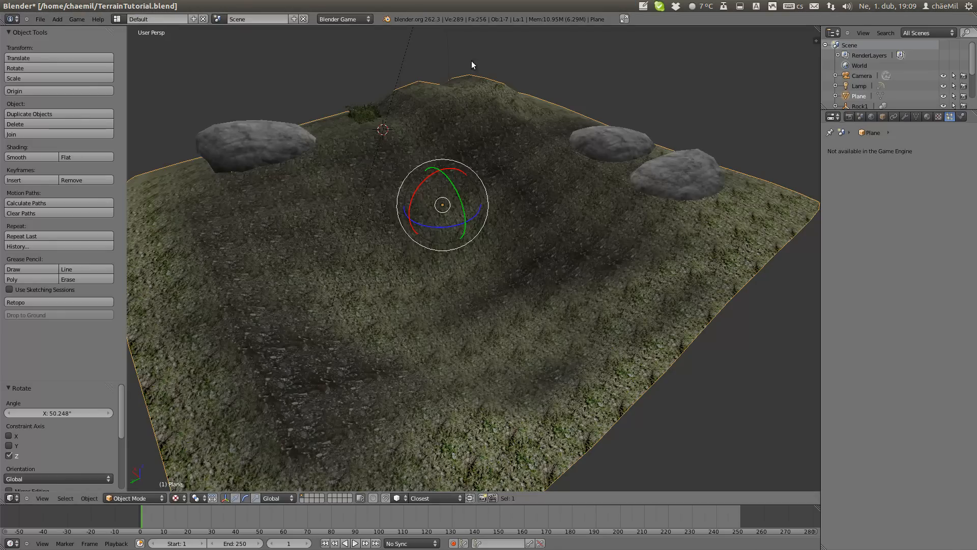
click(336, 20)
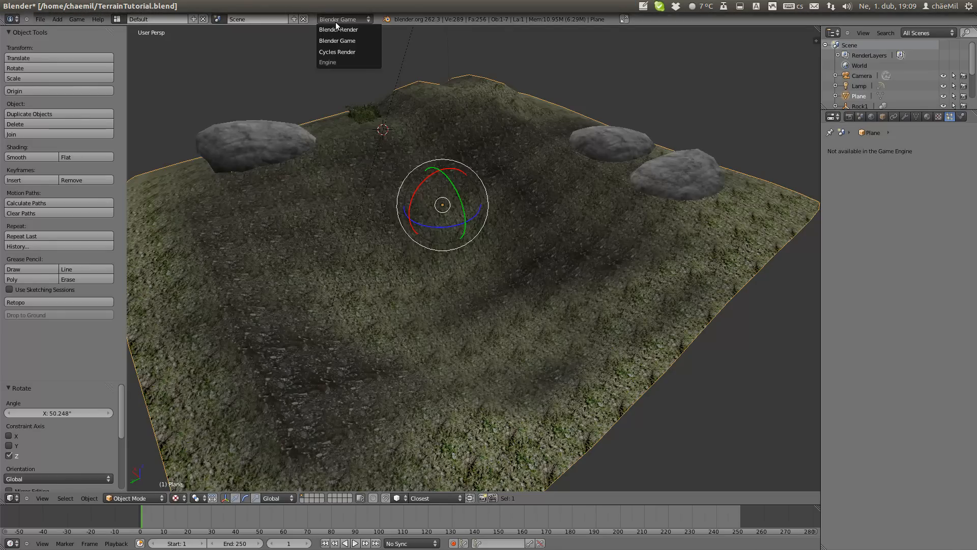
click(356, 30)
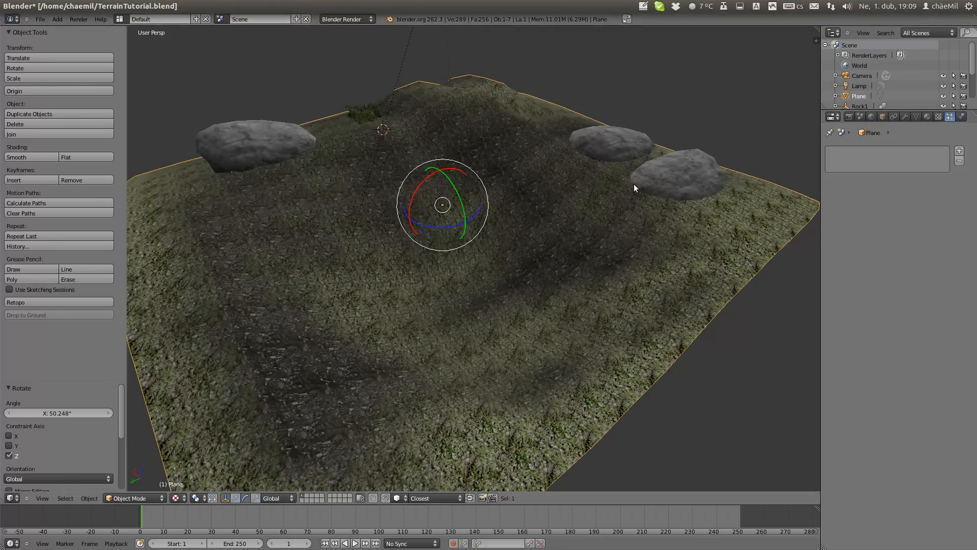
Step: Add a particle system to the terrain plane and set its type to Hair
click(960, 150)
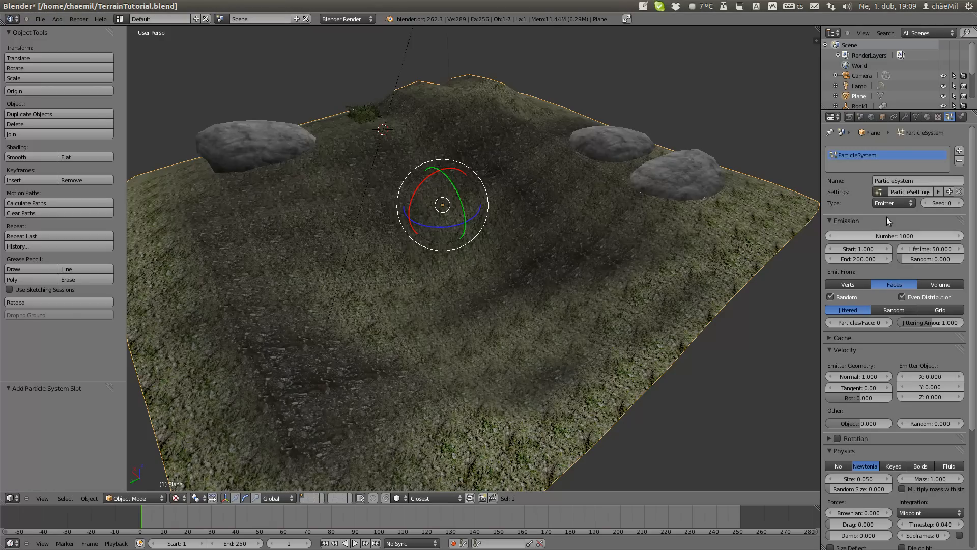
click(890, 183)
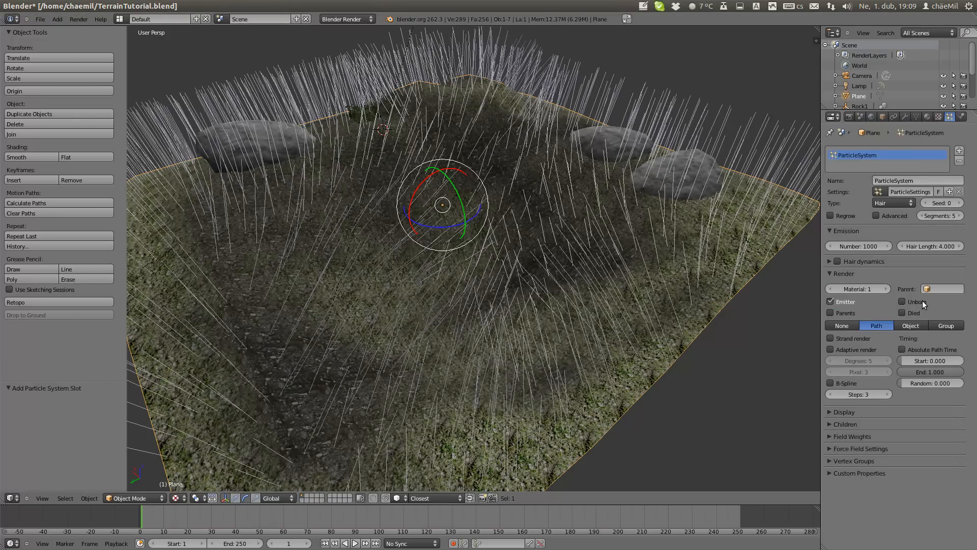
Step: Set the hair particles to render as a group, using bush2 as the duplicated group
middle_drag(430, 202, 617, 282)
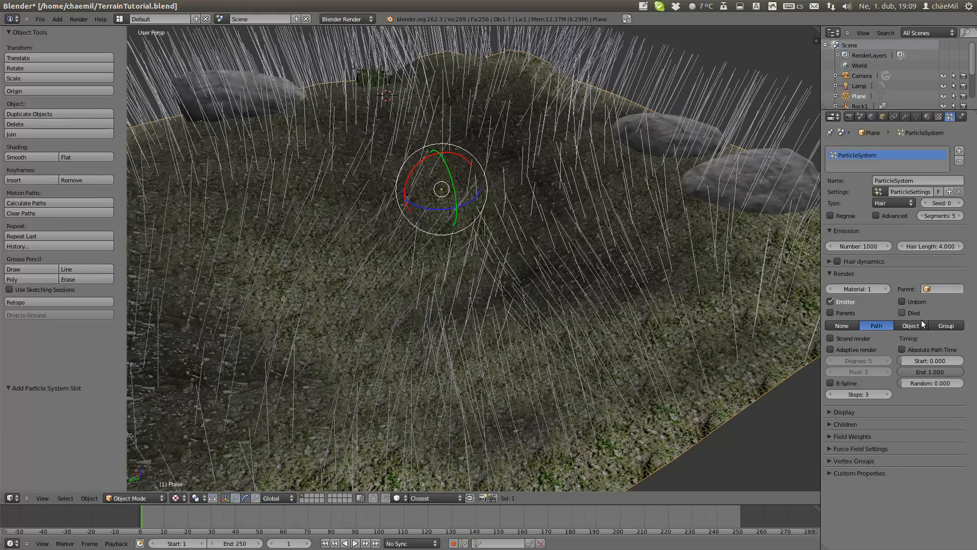
click(948, 326)
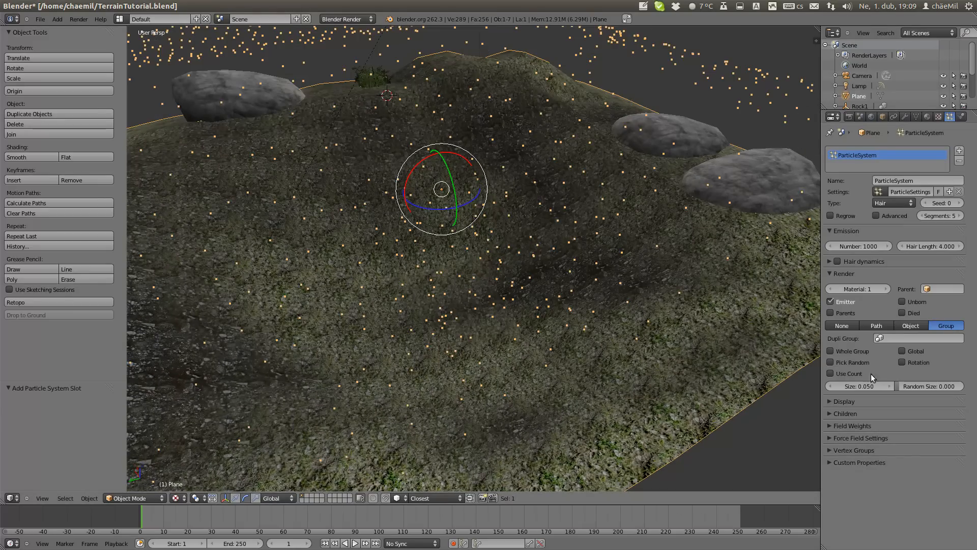
click(878, 338)
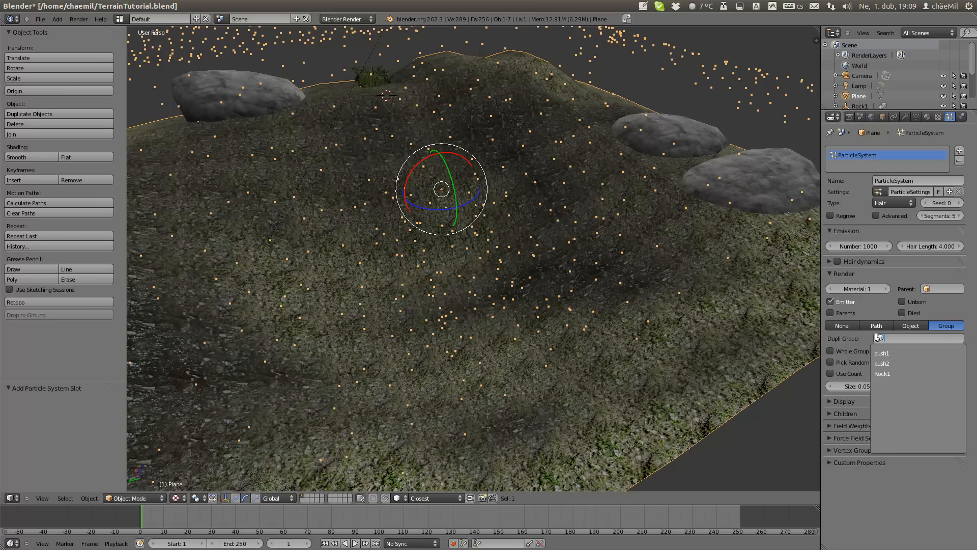
click(886, 363)
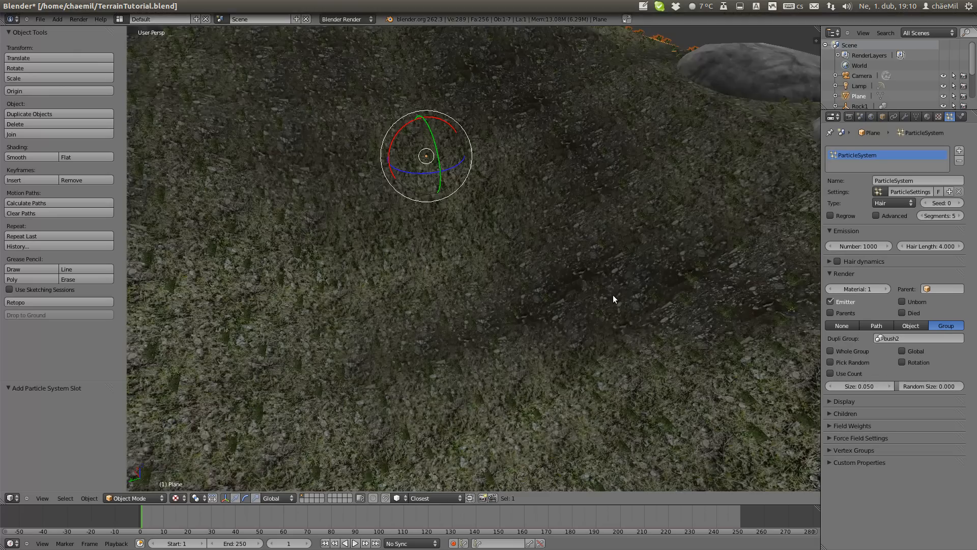
Step: Set the size of the duplicated bush particles to 0.185
scroll(597, 289, up, 4)
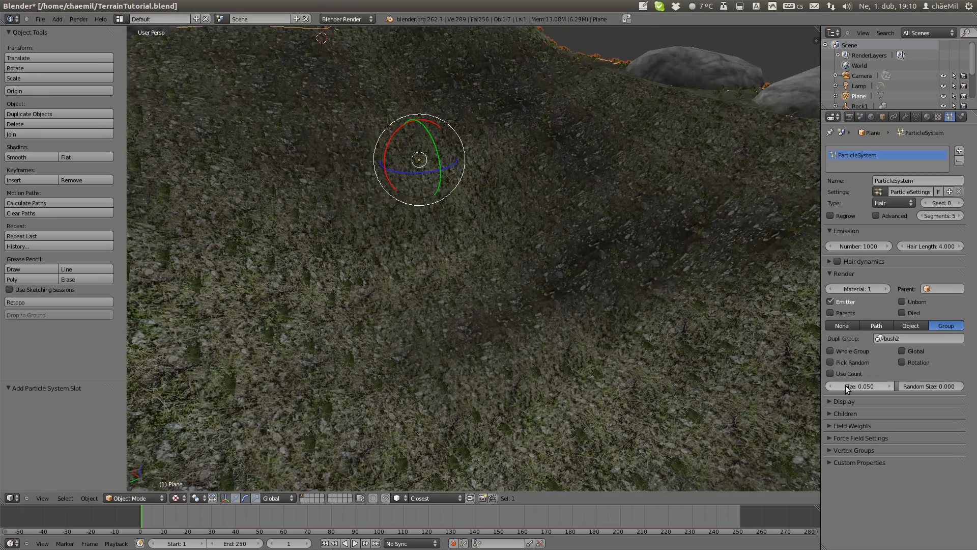
drag(848, 386, 861, 388)
scroll(528, 318, down, 4)
middle_drag(528, 317, 448, 261)
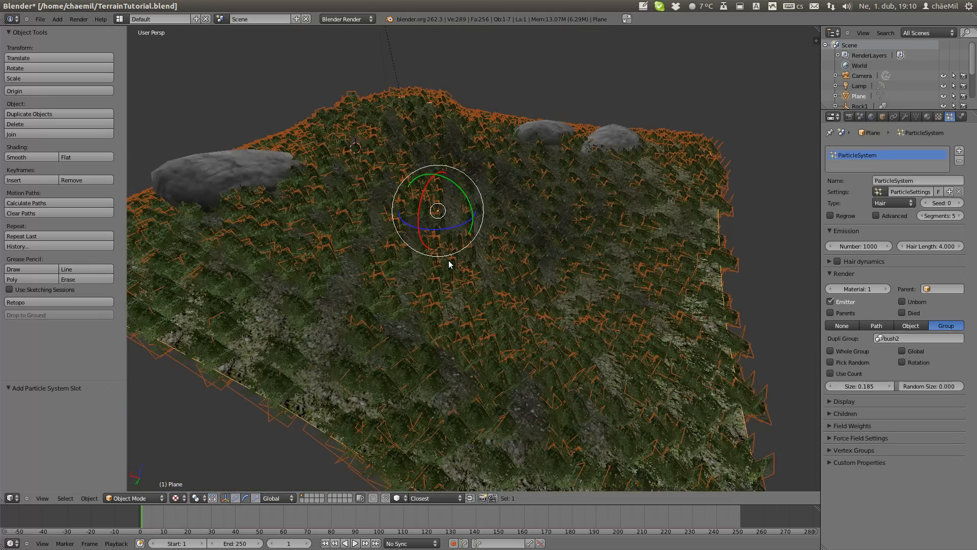
middle_drag(560, 241, 486, 282)
scroll(510, 362, up, 5)
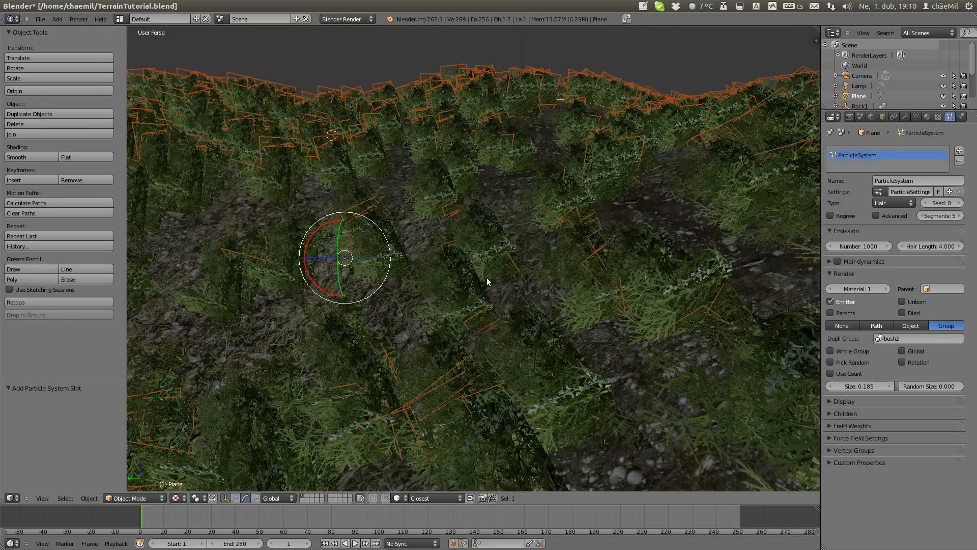
Step: Enable the Rotation option so the duplicated bushes use their source object's rotation
middle_drag(326, 254, 325, 211)
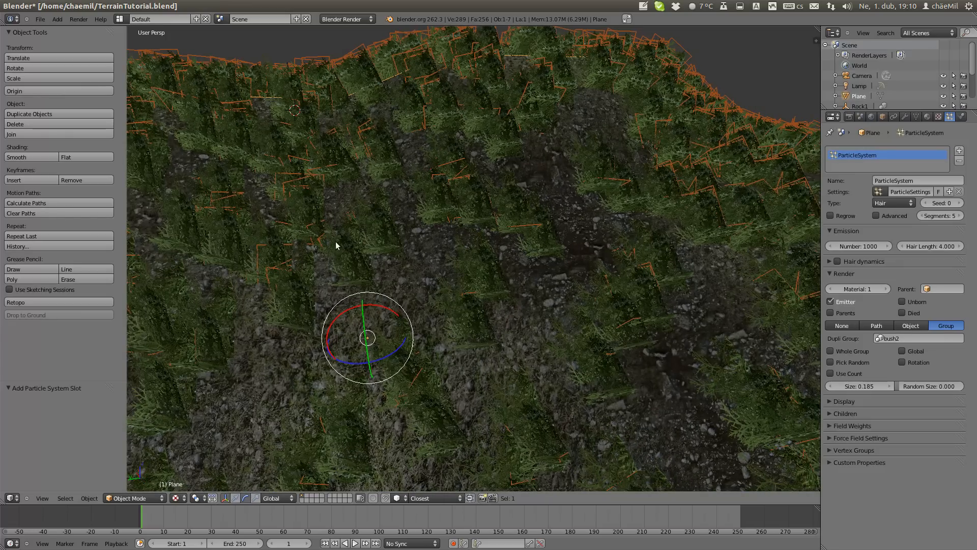
mouse_move(374, 331)
middle_down()
mouse_move(352, 341)
mouse_move(367, 336)
middle_up()
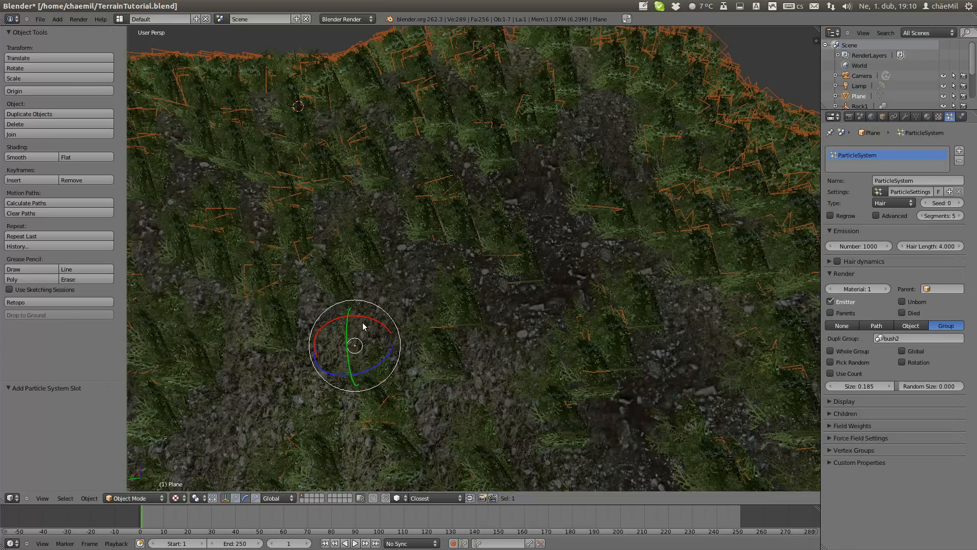
scroll(380, 312, down, 4)
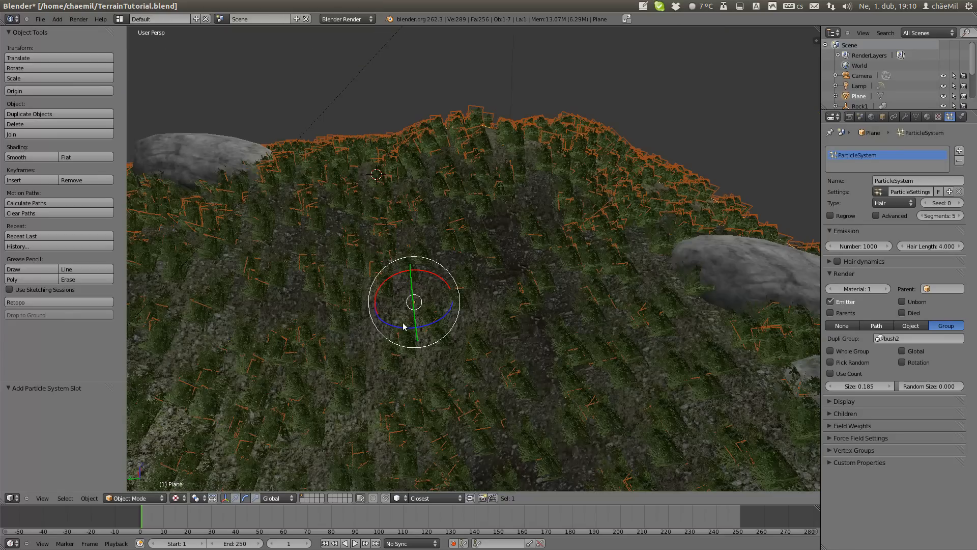
middle_drag(512, 320, 515, 280)
scroll(510, 271, up, 3)
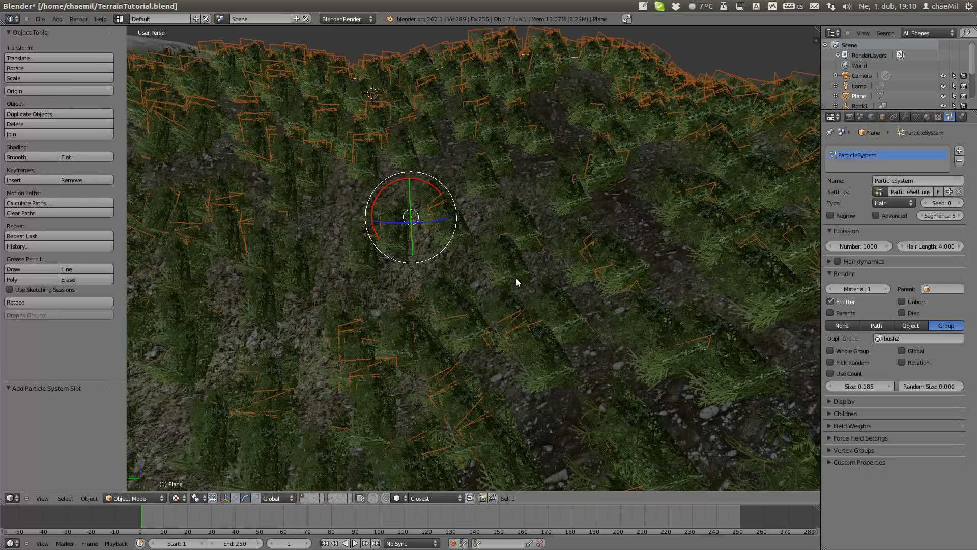
click(914, 362)
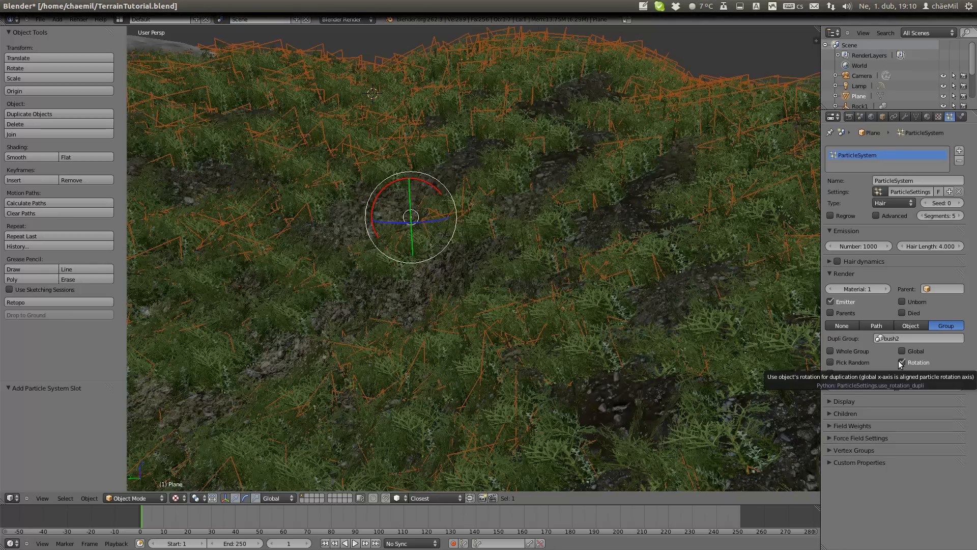
Step: Compare the bushes' orientation with the Rotation option off and on, viewing the terrain from several angles, and leave it enabled
middle_drag(561, 275, 626, 242)
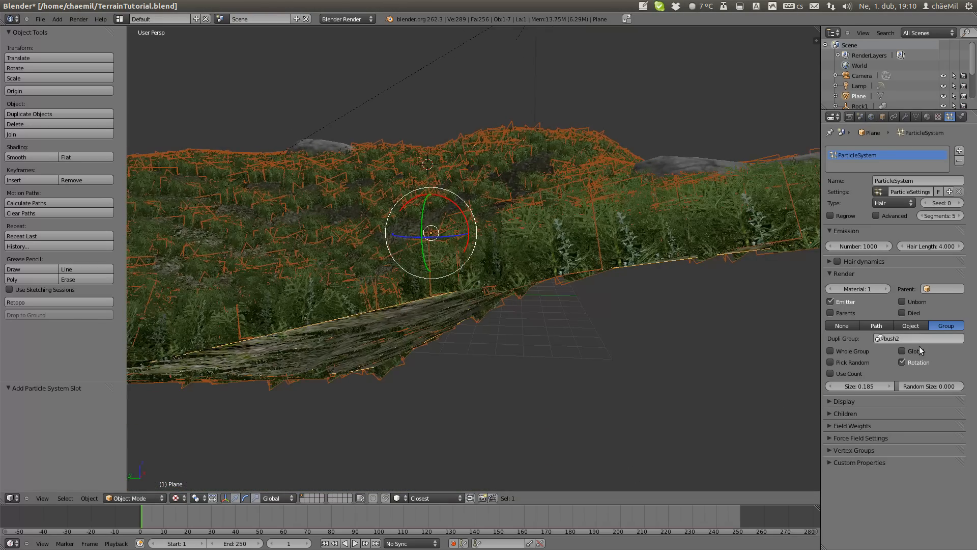
click(919, 363)
click(919, 362)
middle_drag(637, 276, 527, 287)
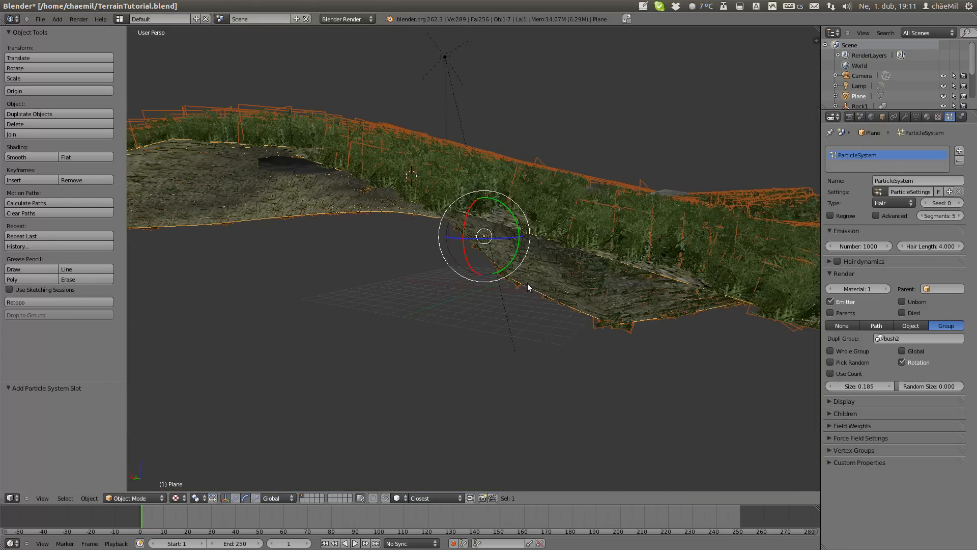
click(917, 358)
click(916, 360)
click(917, 361)
click(917, 361)
click(917, 362)
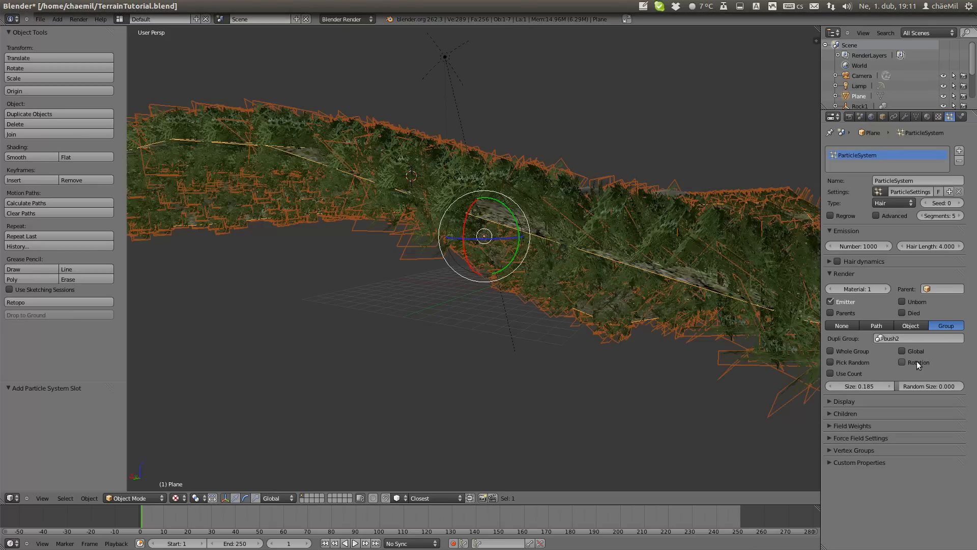
click(917, 361)
middle_drag(714, 286, 589, 206)
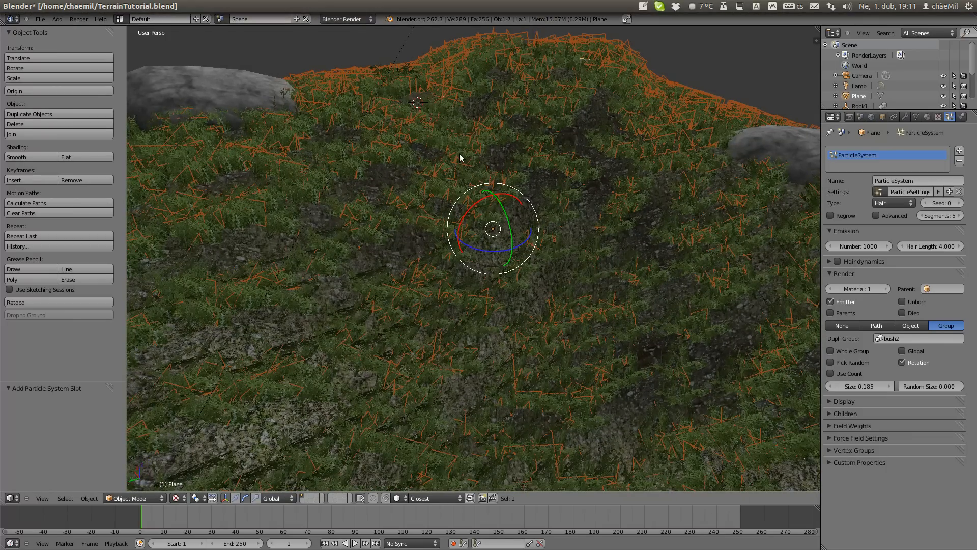
Step: Run the game engine preview to check the particle bushes, and return to editing
key(p)
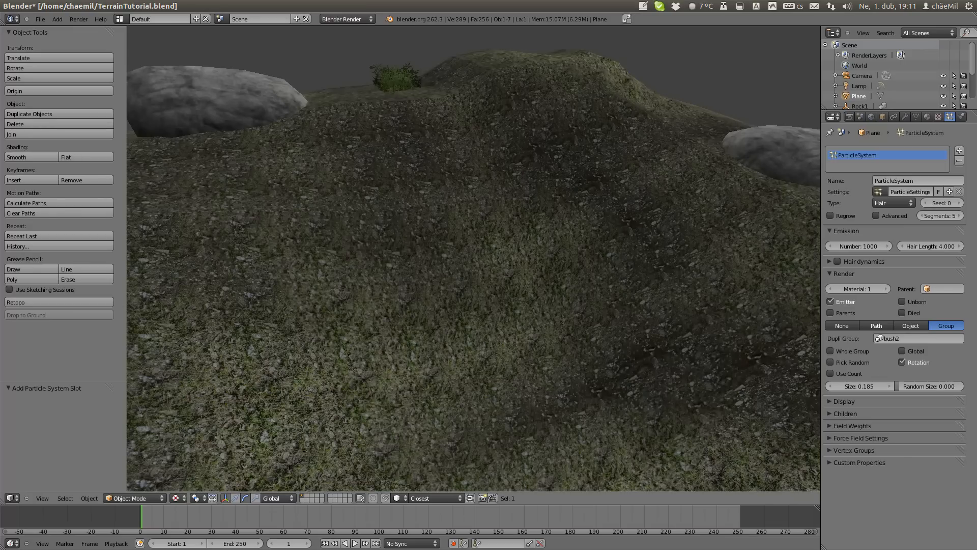
key(Escape)
middle_drag(461, 157, 539, 181)
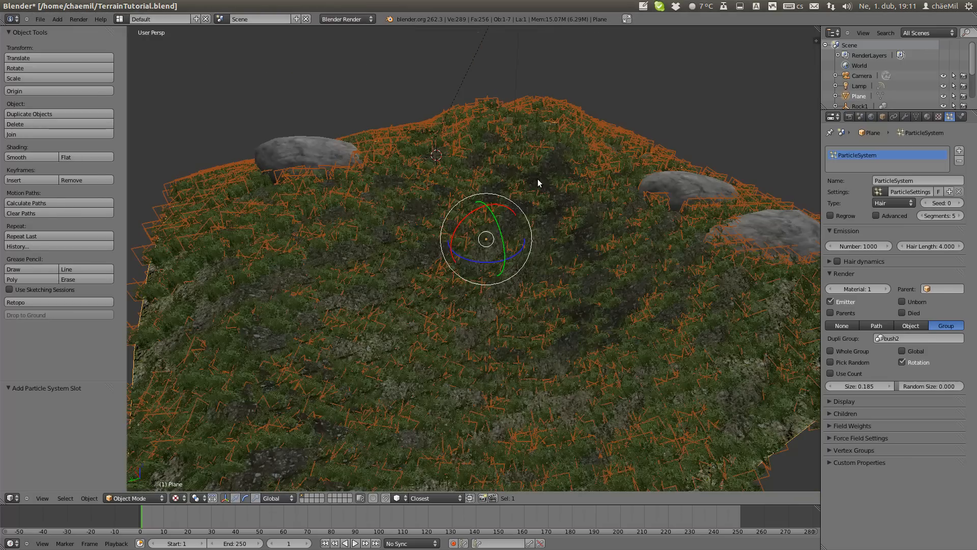
Step: Enter Particle Mode on the terrain plane and delete all of its hair particles
click(135, 498)
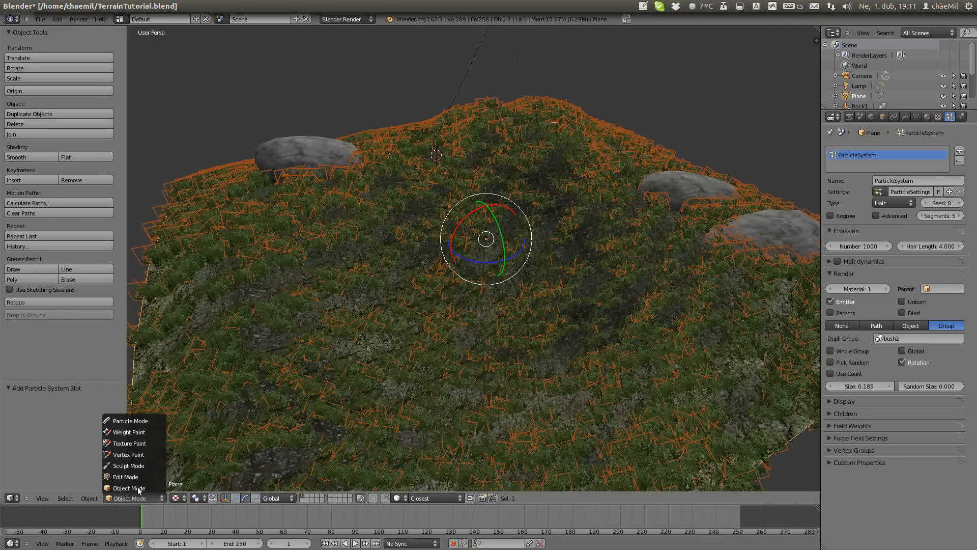
click(130, 423)
key(a)
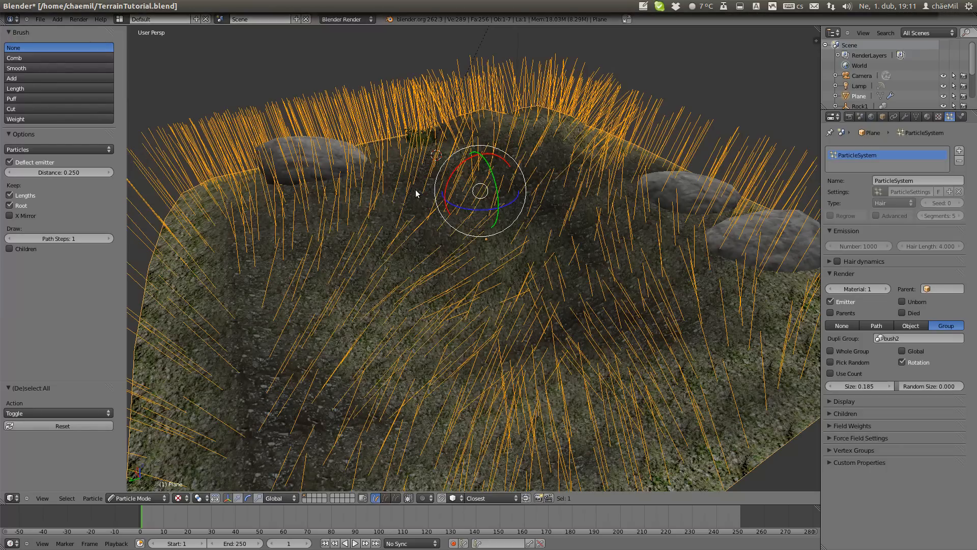
key(x)
click(415, 189)
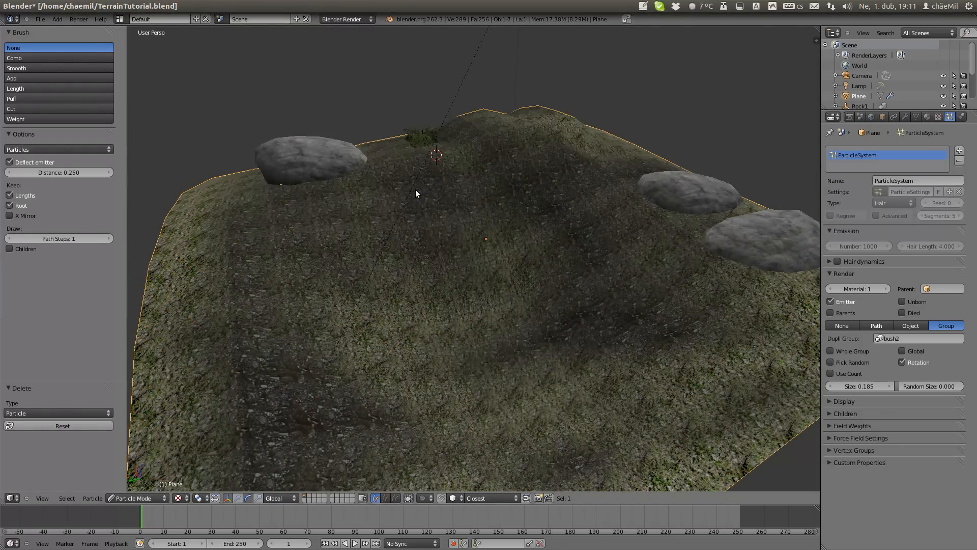
Step: Use the Add brush to place individual hair particles scattered over the whole terrain, including its edges and the areas around the rocks
click(41, 78)
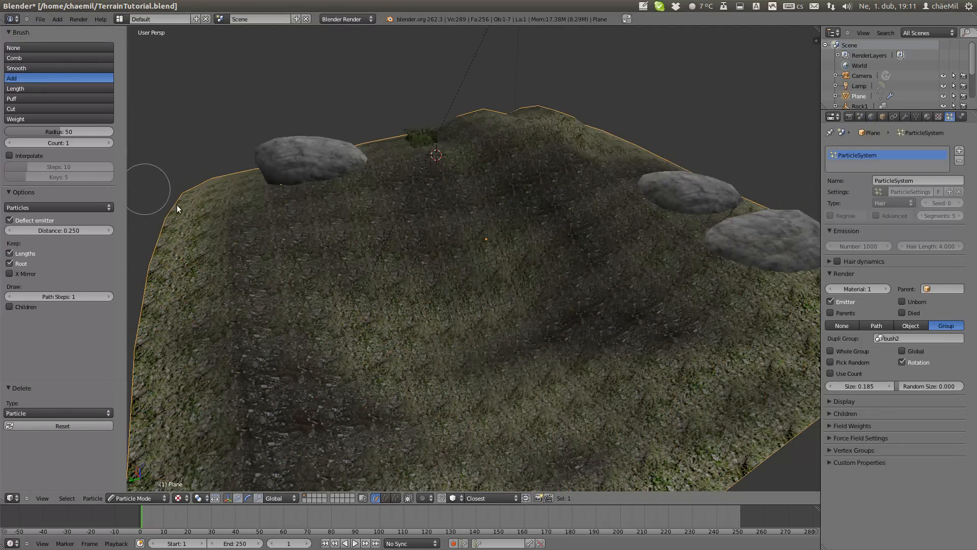
shift+middle_drag(287, 224, 308, 210)
scroll(308, 213, down, 3)
click(437, 243)
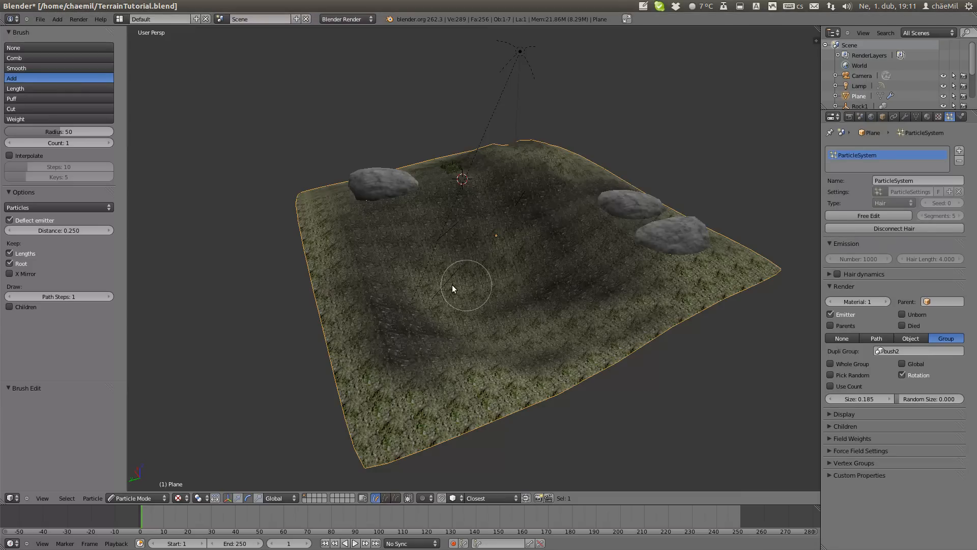
middle_drag(452, 285, 395, 253)
click(395, 253)
click(329, 298)
click(293, 330)
click(263, 344)
click(334, 363)
click(344, 355)
click(558, 345)
click(688, 340)
click(585, 179)
click(606, 174)
click(453, 242)
click(434, 291)
click(537, 319)
click(564, 342)
click(600, 338)
click(632, 336)
click(709, 343)
click(502, 361)
click(295, 358)
click(270, 263)
click(298, 222)
click(342, 176)
click(358, 196)
click(419, 195)
click(347, 262)
middle_drag(418, 241, 522, 163)
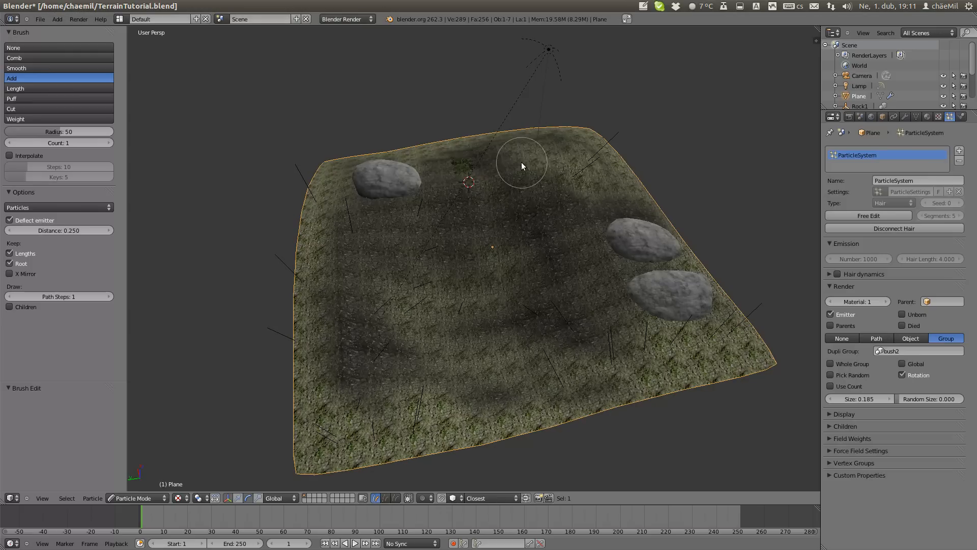
click(596, 264)
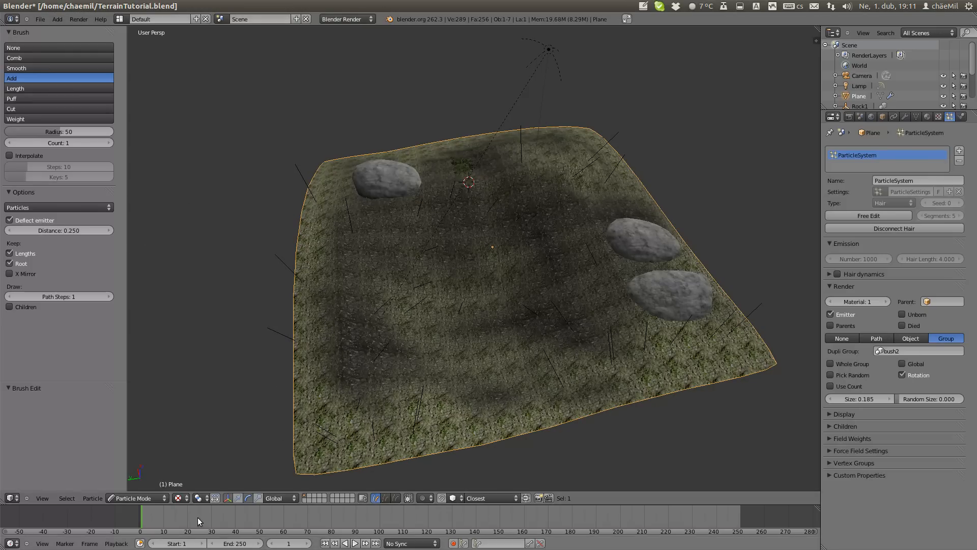
Step: Return the terrain plane to Object Mode and inspect the scattered bushes up close
click(132, 498)
click(133, 487)
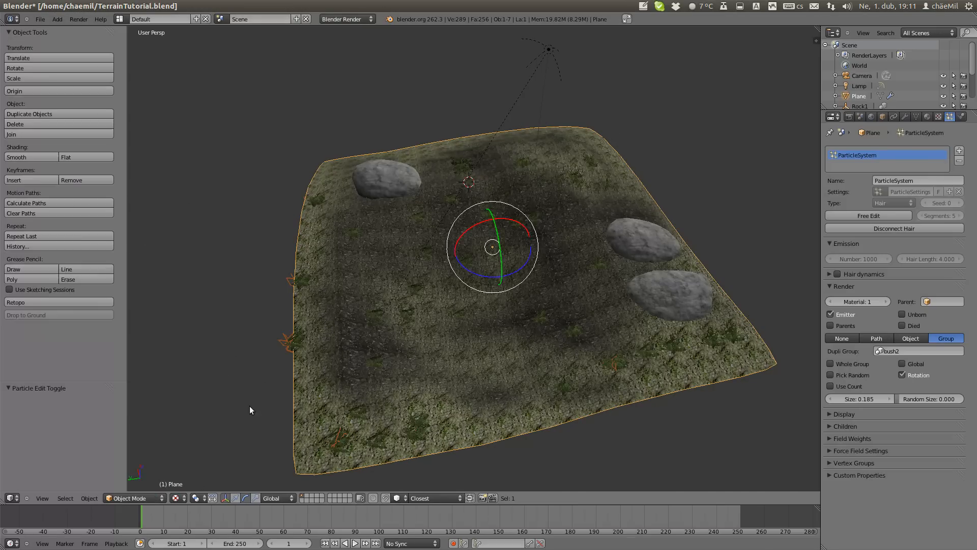
scroll(545, 375, up, 3)
middle_drag(545, 374, 508, 219)
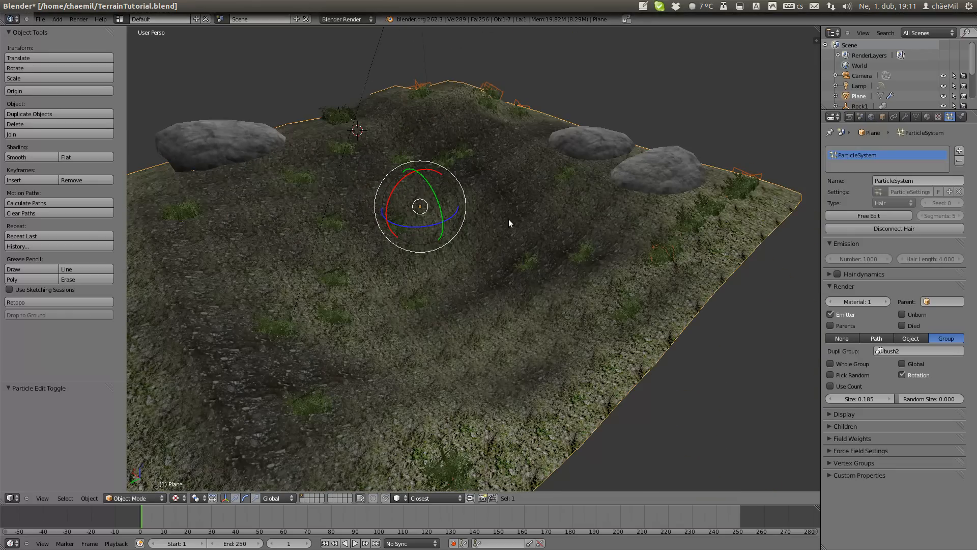
Step: Run the game engine preview to check the hand-placed particle bushes, and return to editing
key(p)
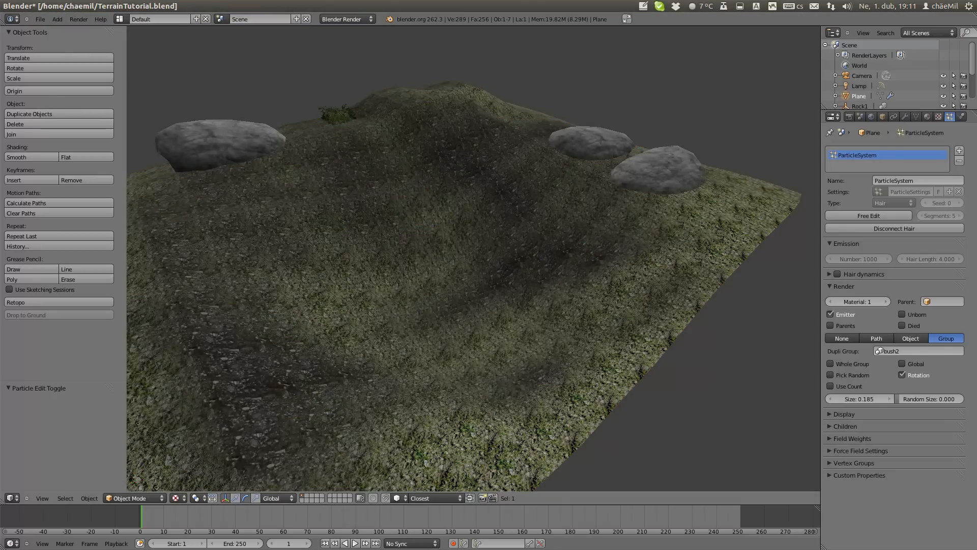
key(Escape)
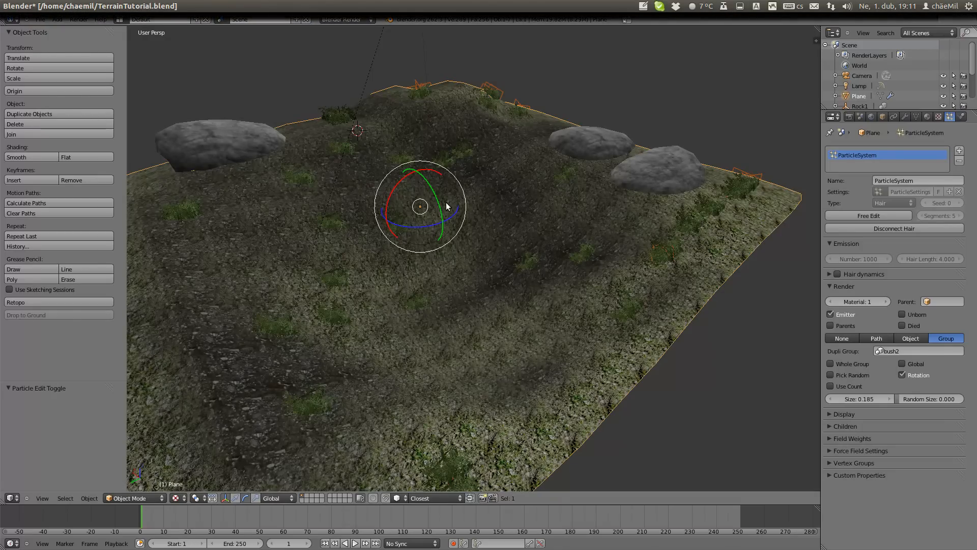
Step: Make the terrain plane's bush particle duplicates real, and check the new objects in an enlarged outliner and the game engine preview
key(ctrl+a)
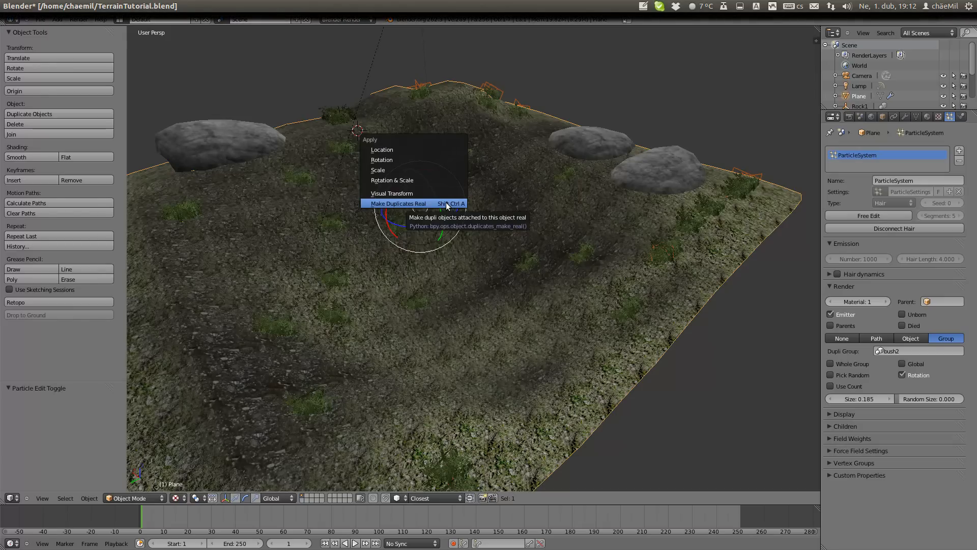
click(405, 204)
scroll(915, 78, down, 3)
scroll(911, 76, down, 3)
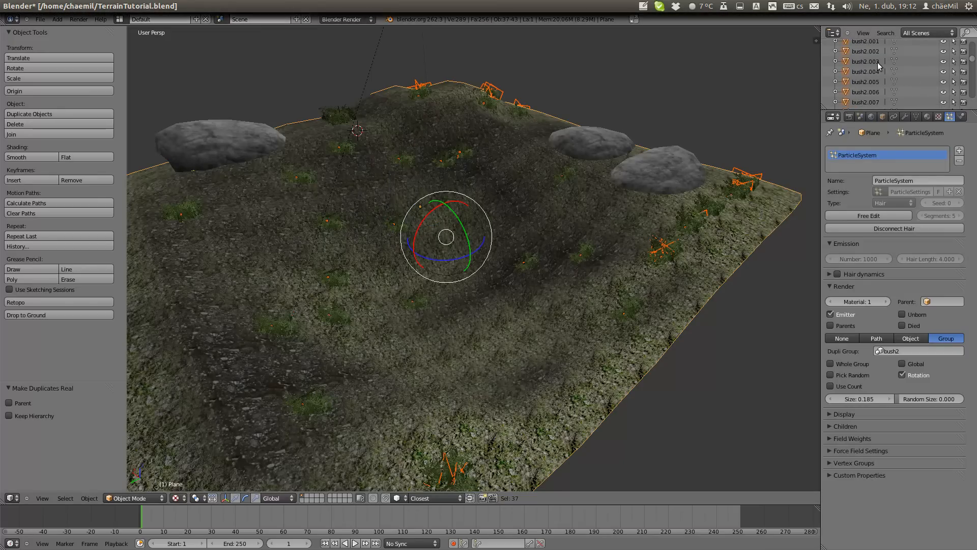
drag(887, 110, 884, 222)
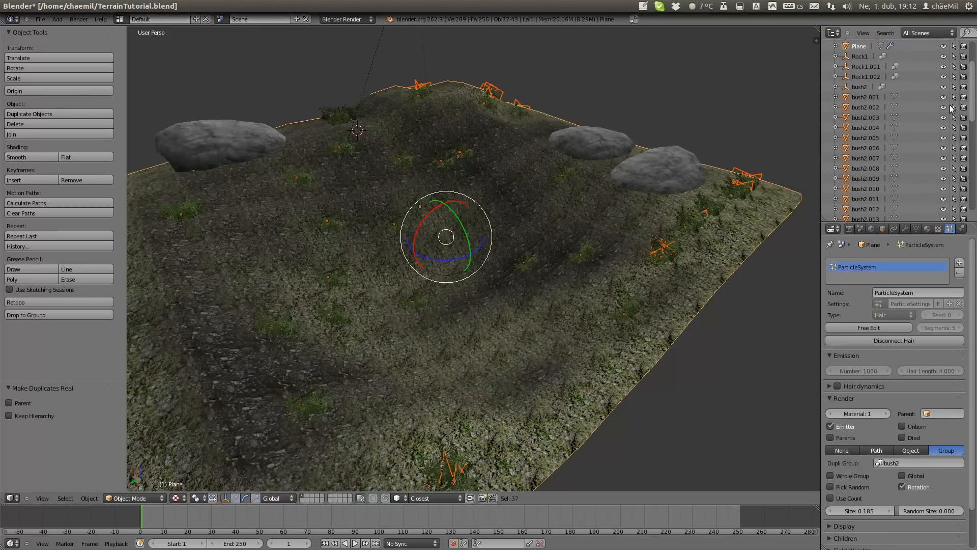
mouse_move(972, 101)
mouse_down()
mouse_move(970, 207)
mouse_move(971, 107)
mouse_up()
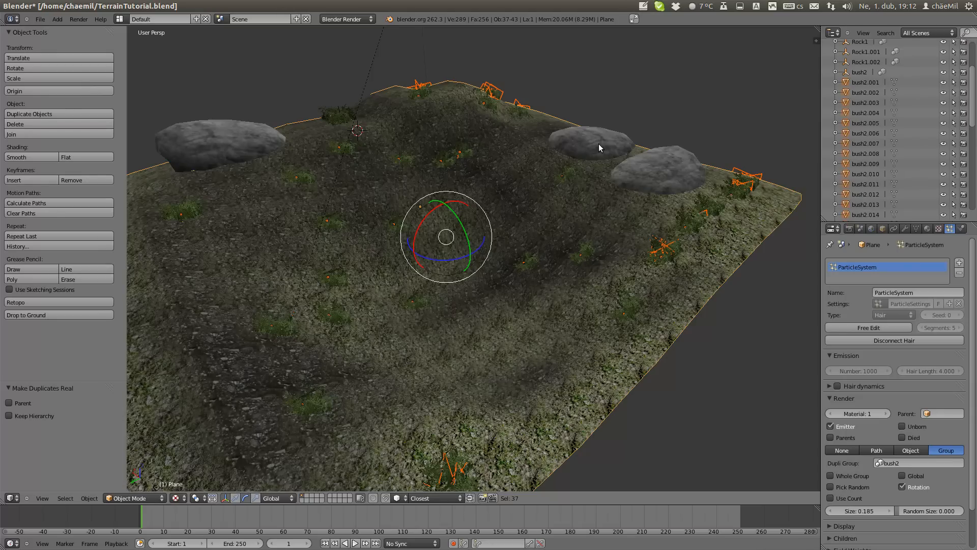
key(p)
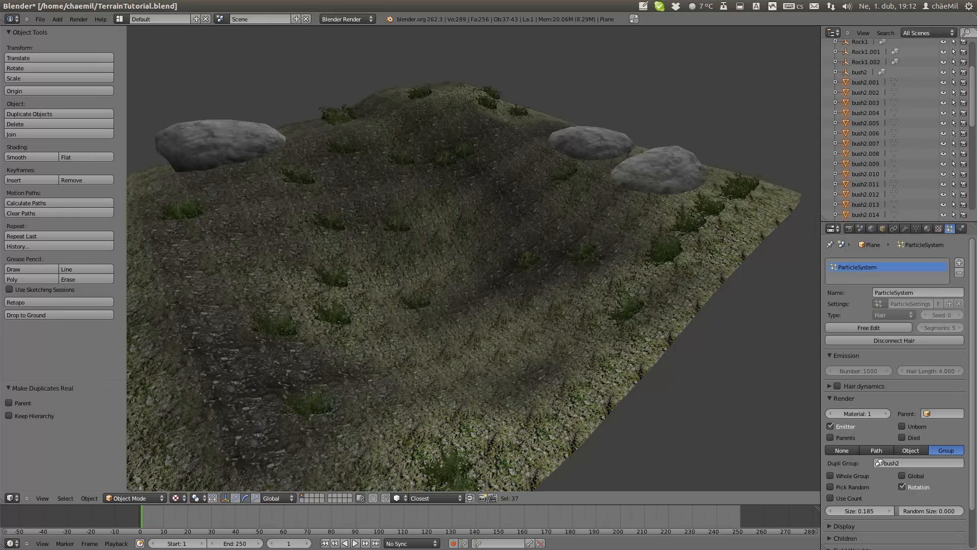
key(Escape)
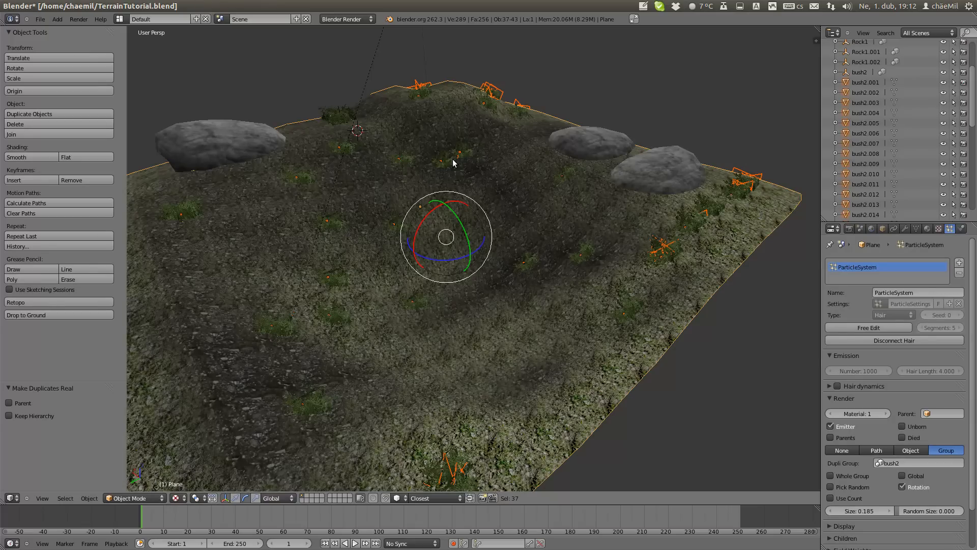
Step: Make the selected objects and their data local
key(l)
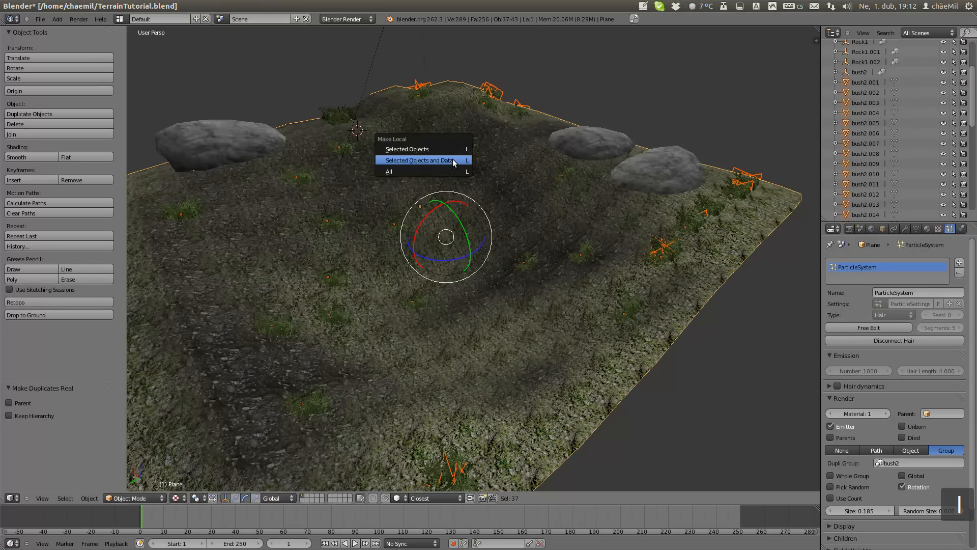
click(421, 161)
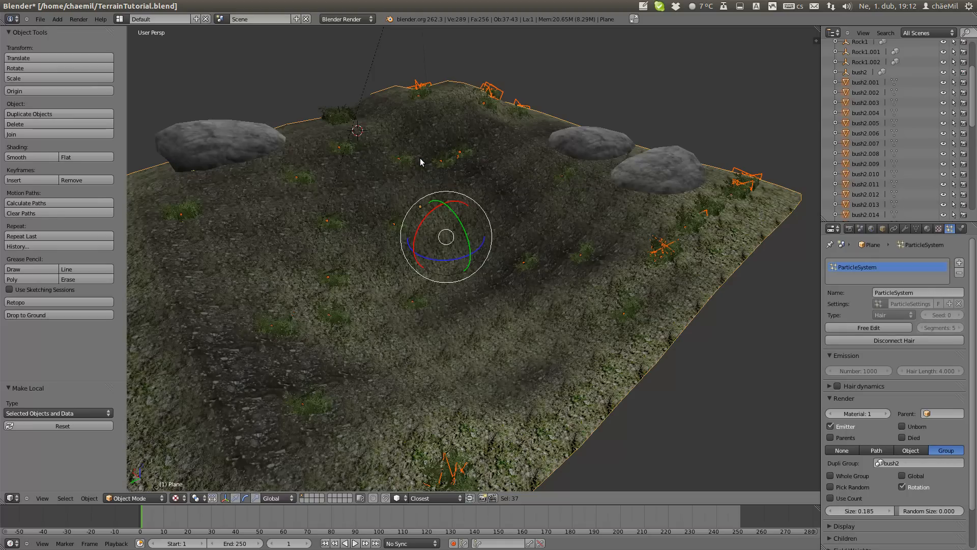
key(Tab)
key(Tab)
key(Tab)
key(Tab)
key(Tab)
key(Tab)
scroll(907, 113, up, 3)
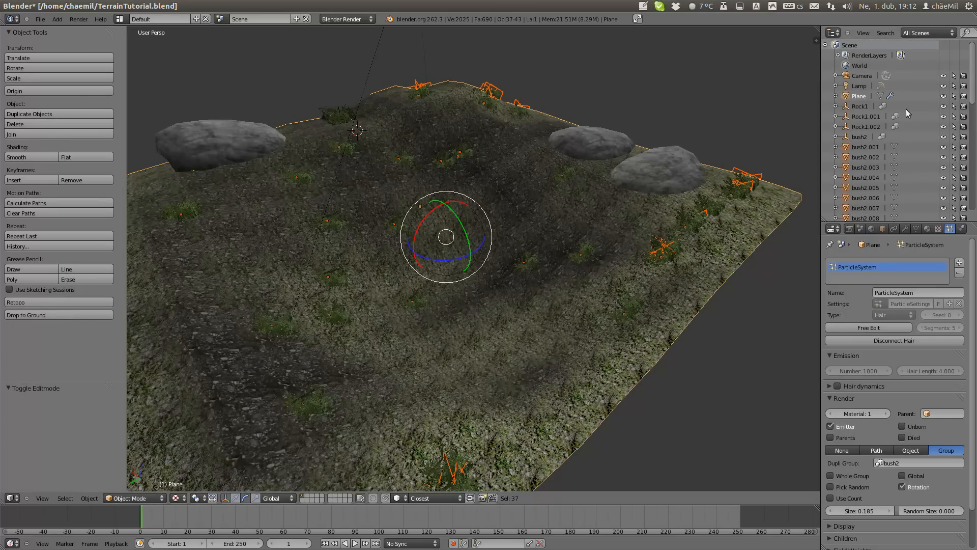
shift+click(858, 96)
key(Tab)
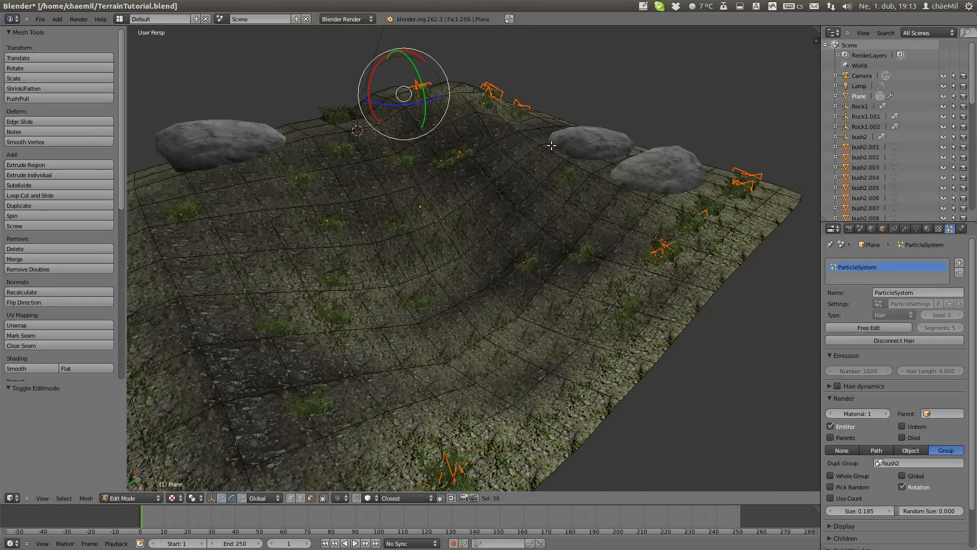
key(Tab)
key(Tab)
key(a)
key(a)
key(a)
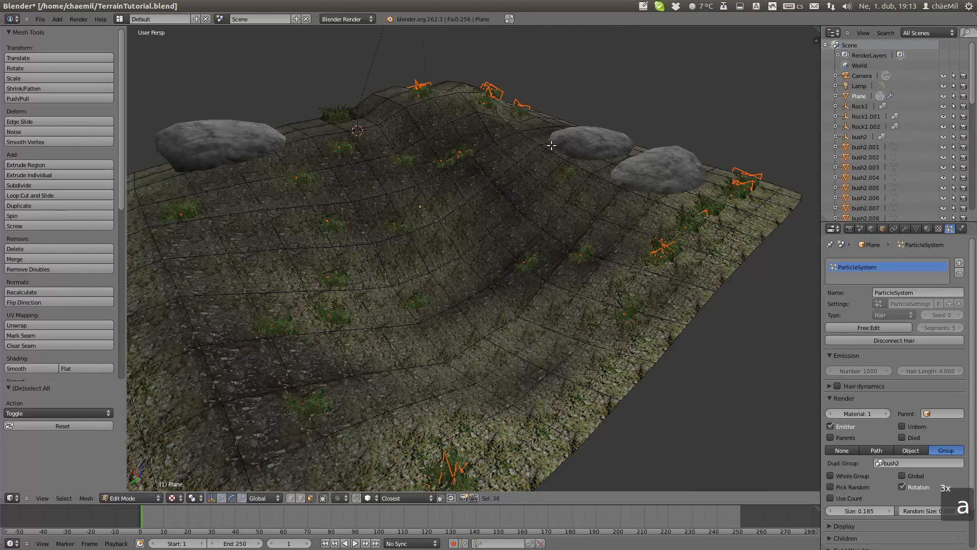
key(Tab)
Step: Remove the terrain plane from the selection and make bush2.001 the active object among the selected bushes
shift+click(856, 99)
shift+click(857, 99)
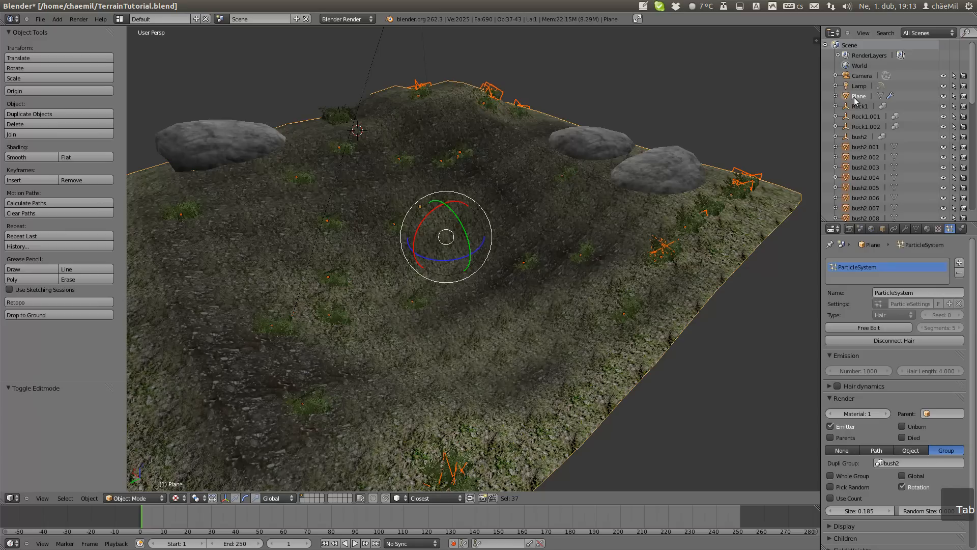
shift+click(859, 149)
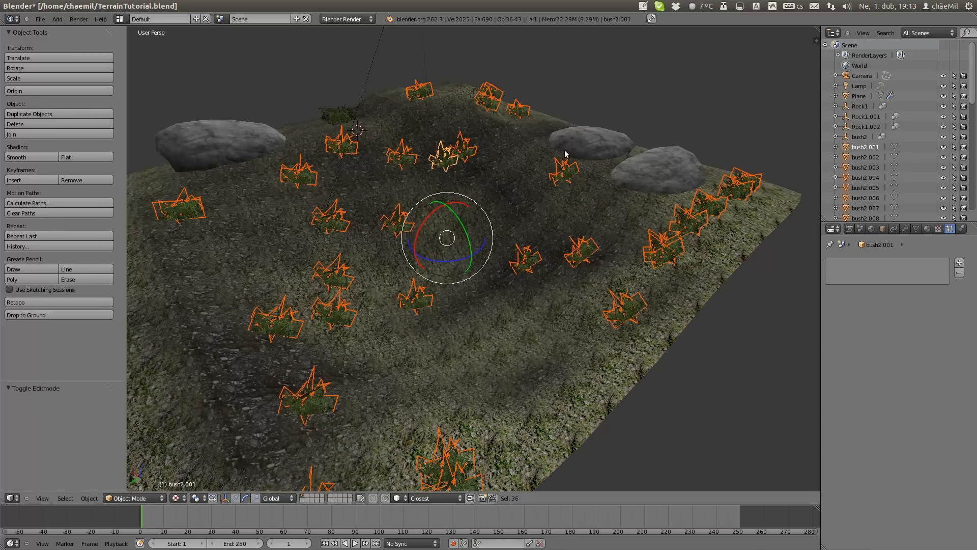
Step: Try moving a single face of the shared bush mesh in Edit Mode, cancel the move and return to Object Mode
key(Tab)
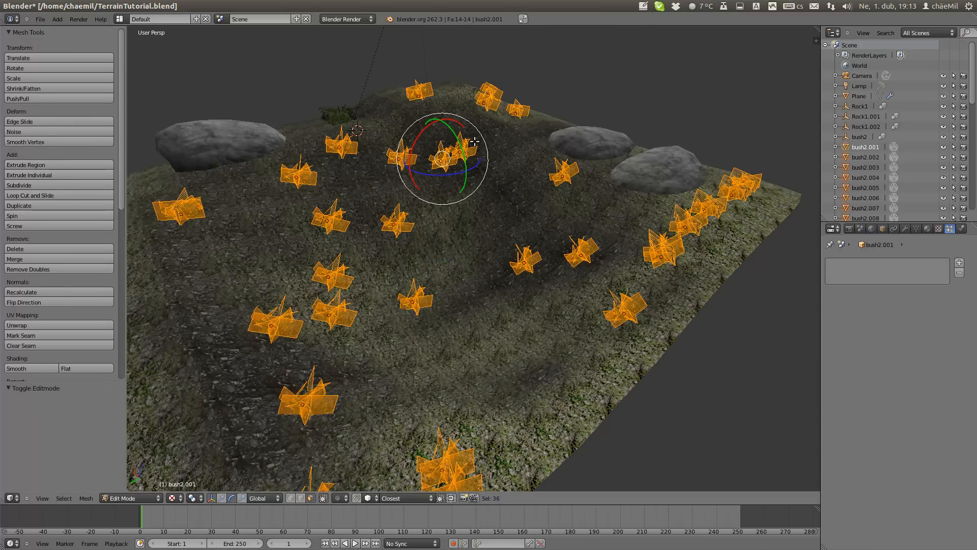
key(a)
right_click(442, 154)
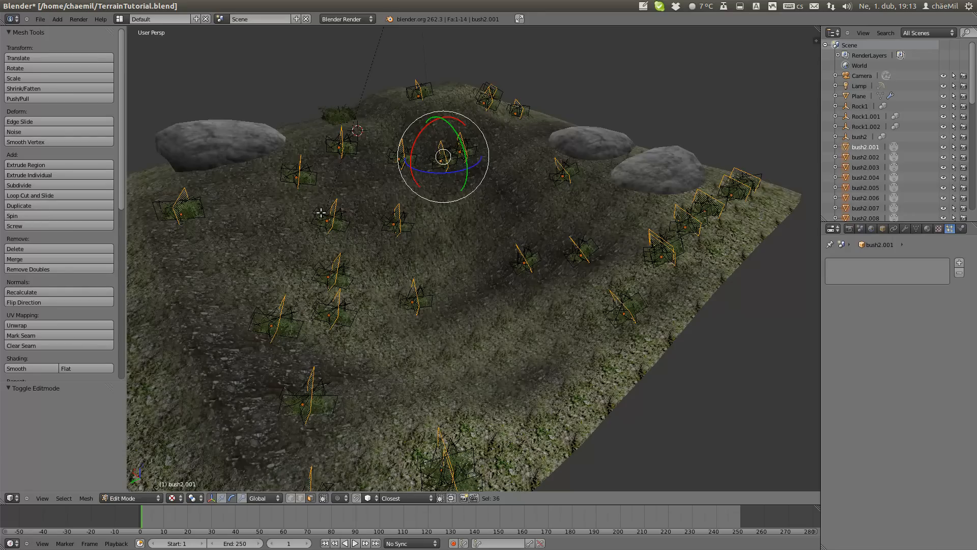
right_click(439, 160)
right_click(439, 154)
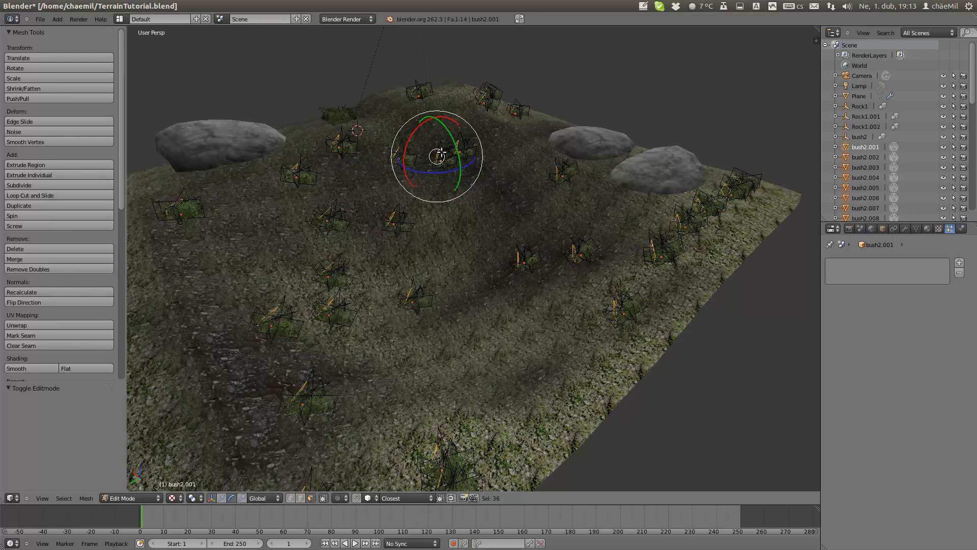
right_click(436, 170)
right_click(439, 154)
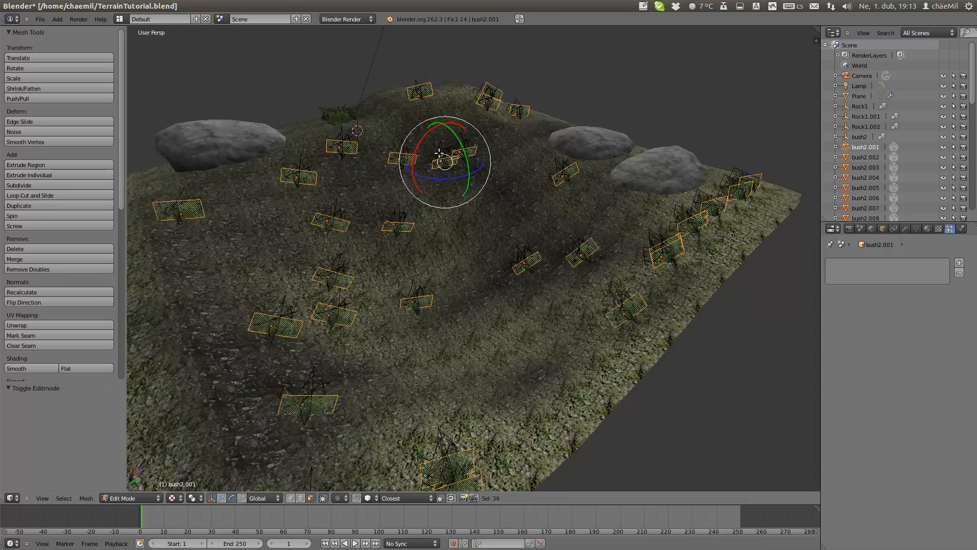
key(g)
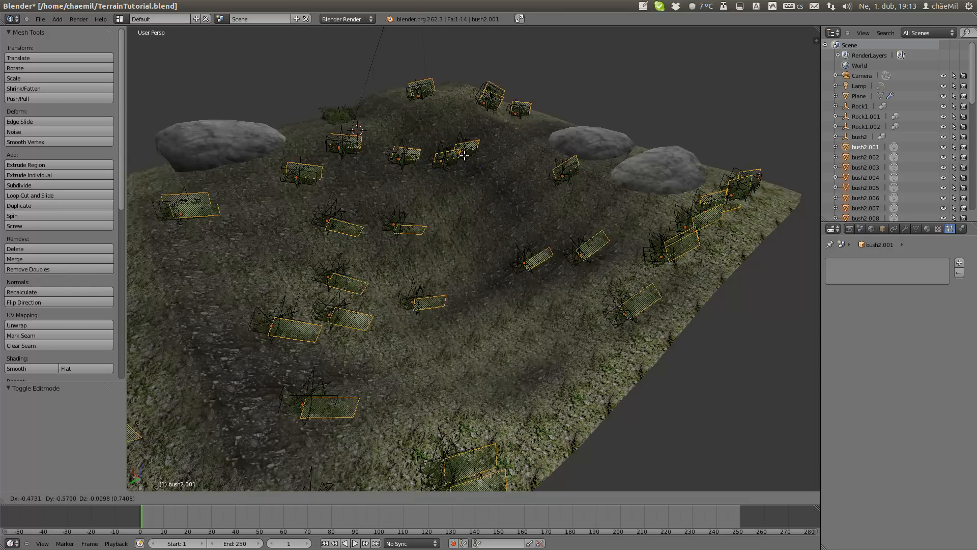
key(Escape)
key(Tab)
Step: Join all the selected bushes into the single object bush2.001 and check its mesh in Edit Mode
middle_drag(492, 149, 548, 227)
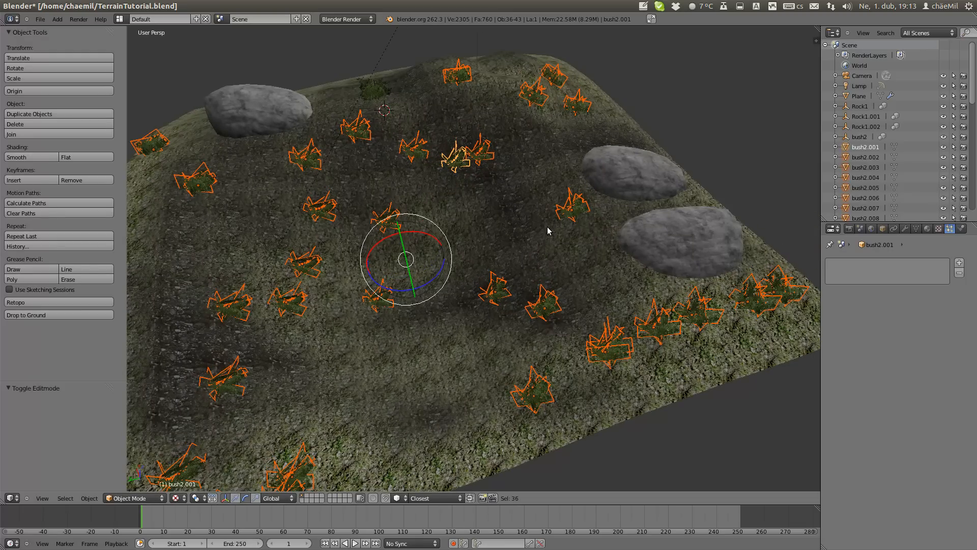
key(ctrl+j)
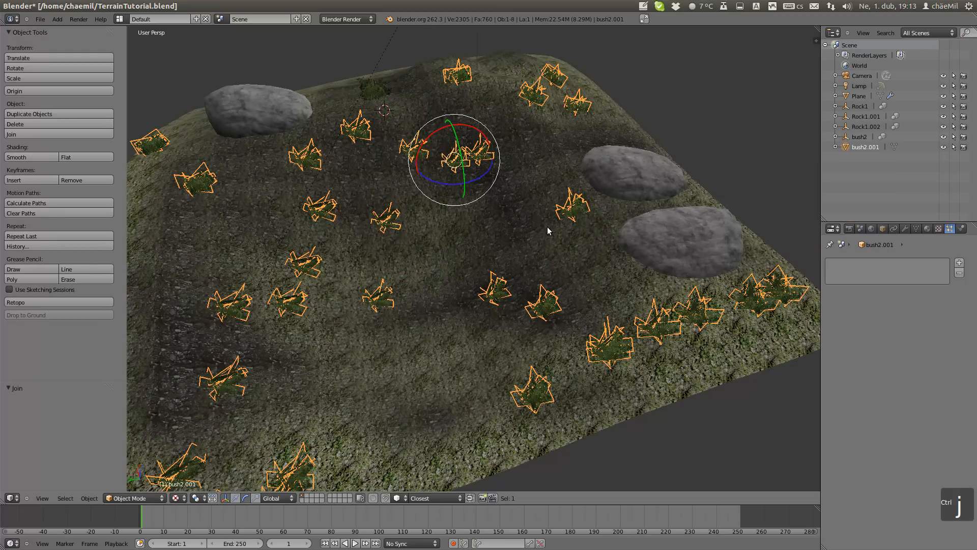
key(Tab)
middle_drag(546, 227, 486, 216)
key(Tab)
scroll(458, 209, up, 3)
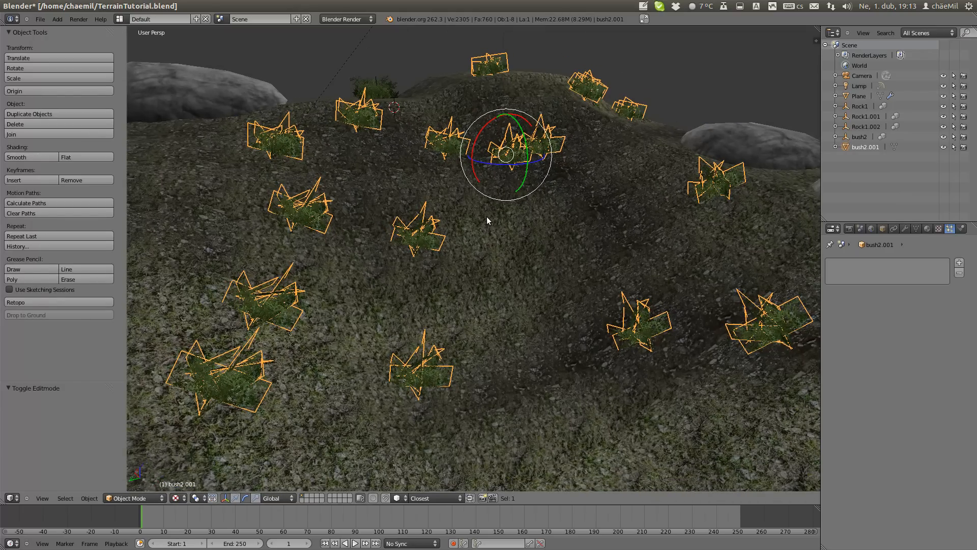
scroll(487, 216, down, 3)
middle_drag(487, 222, 523, 190)
scroll(538, 187, up, 2)
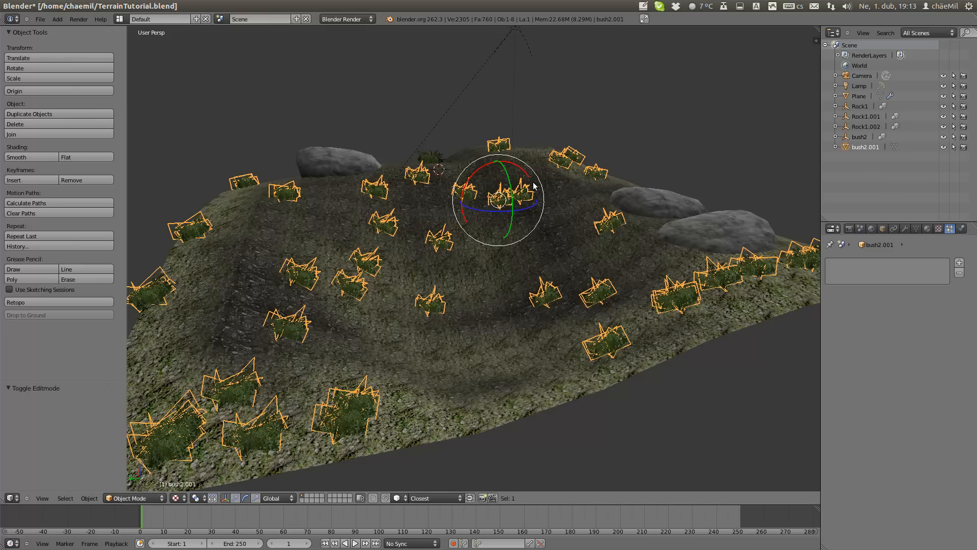
mouse_move(1, 368)
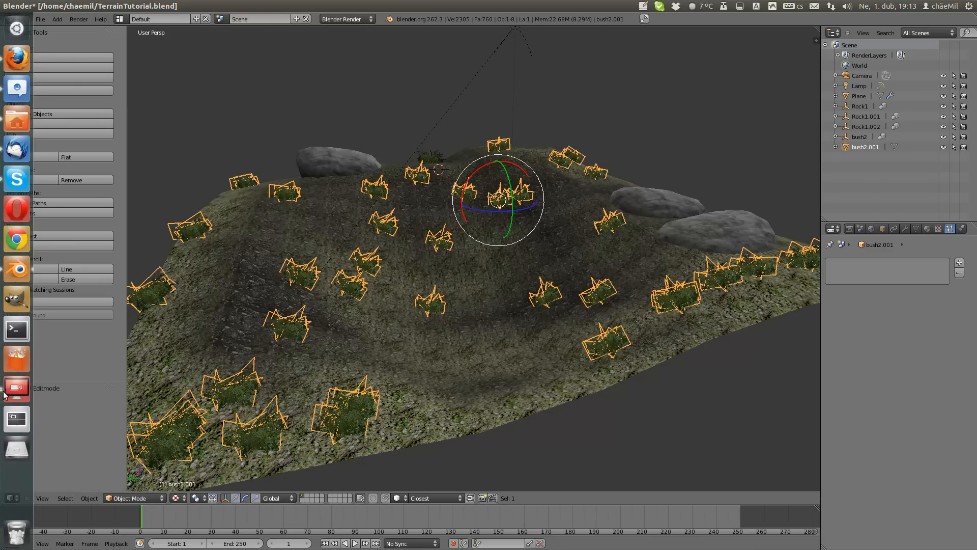